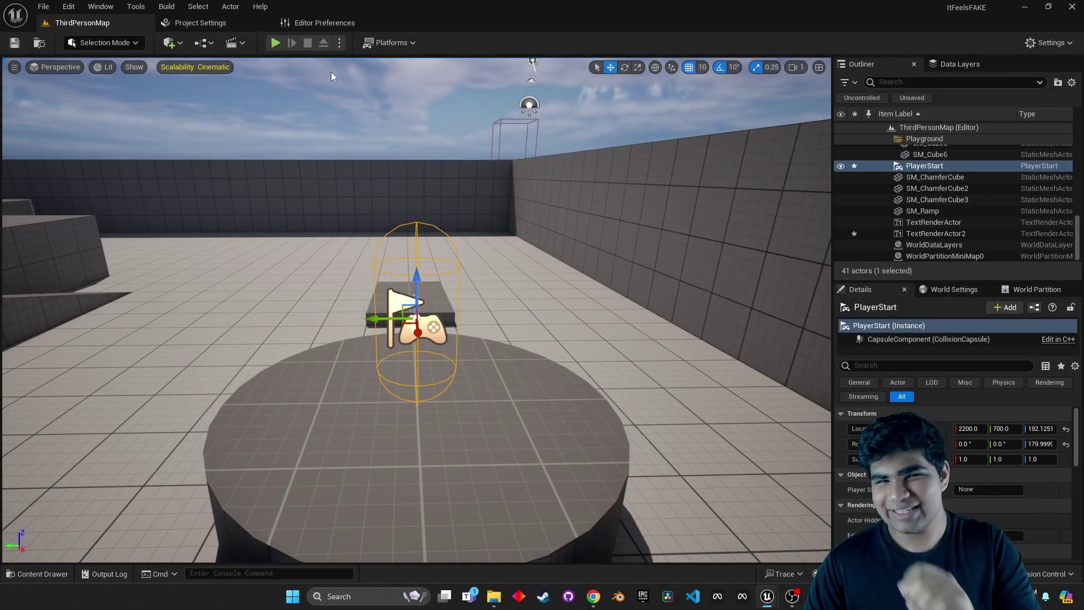
Play-test ThirdPersonMap, running the default mannequin in several directions on the round platform and jumping to examine its movement animations.
click(275, 44)
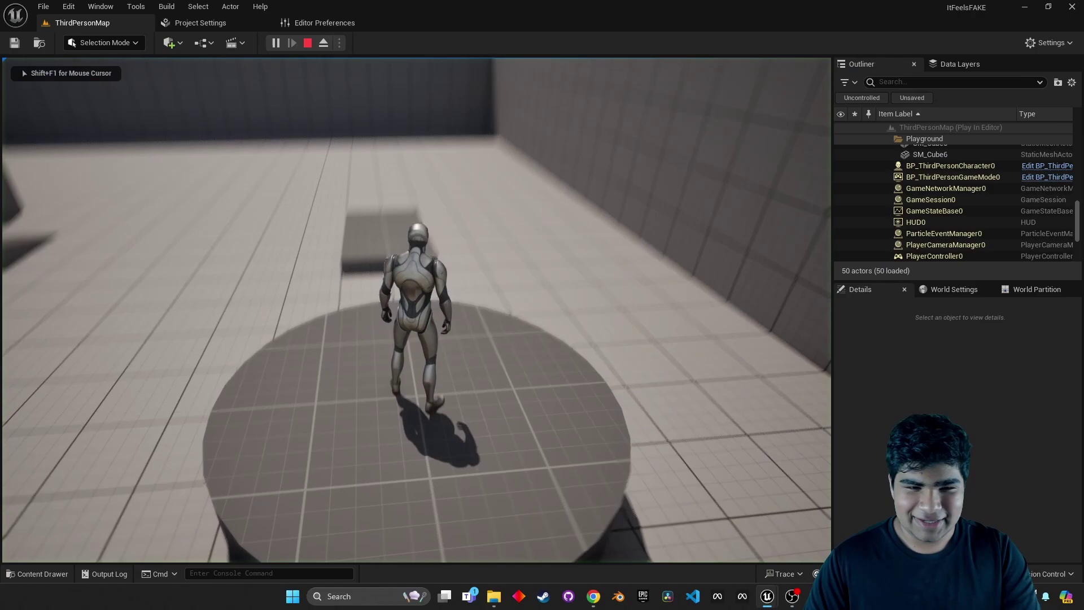
key(d)
key(a)
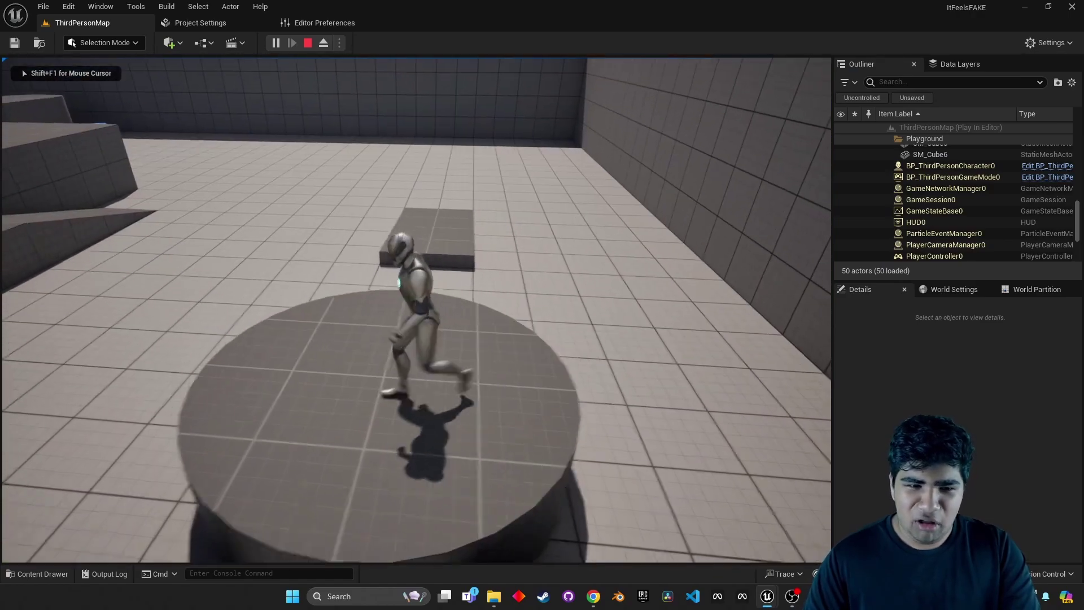
key(w)
key(s)
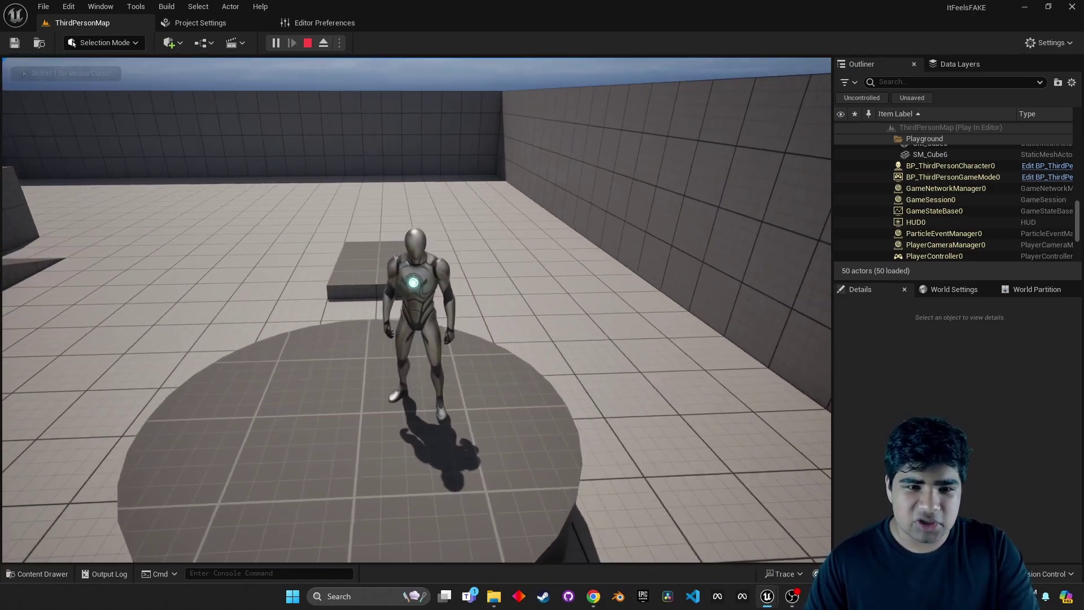
key(a)
key(w)
key(space)
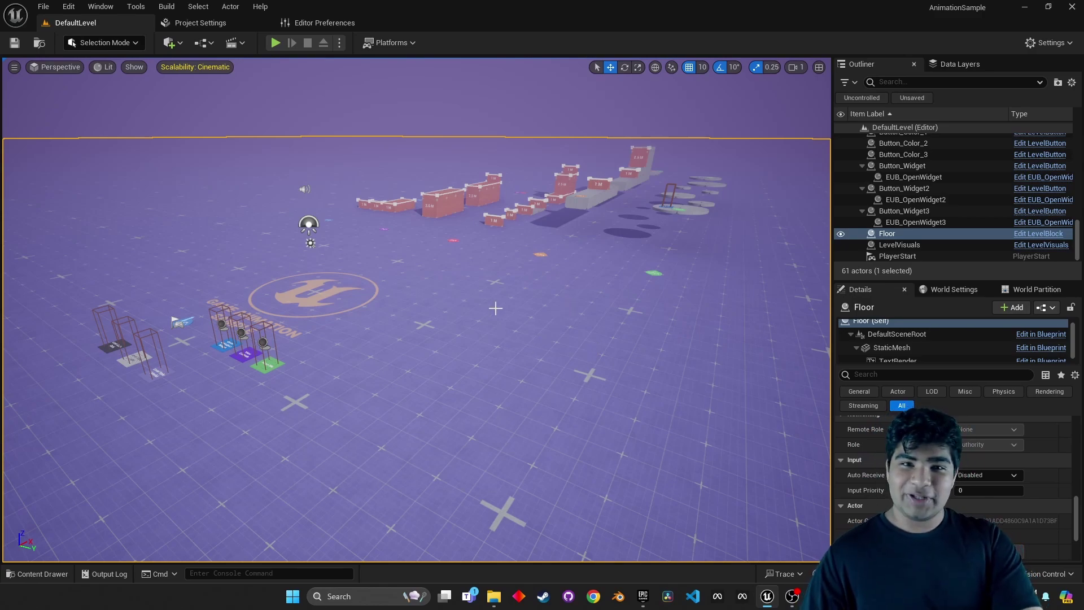
Start playing DefaultLevel in the AnimationSample project and walk the character onto the Game Animation Widget pad.
key(alt+p)
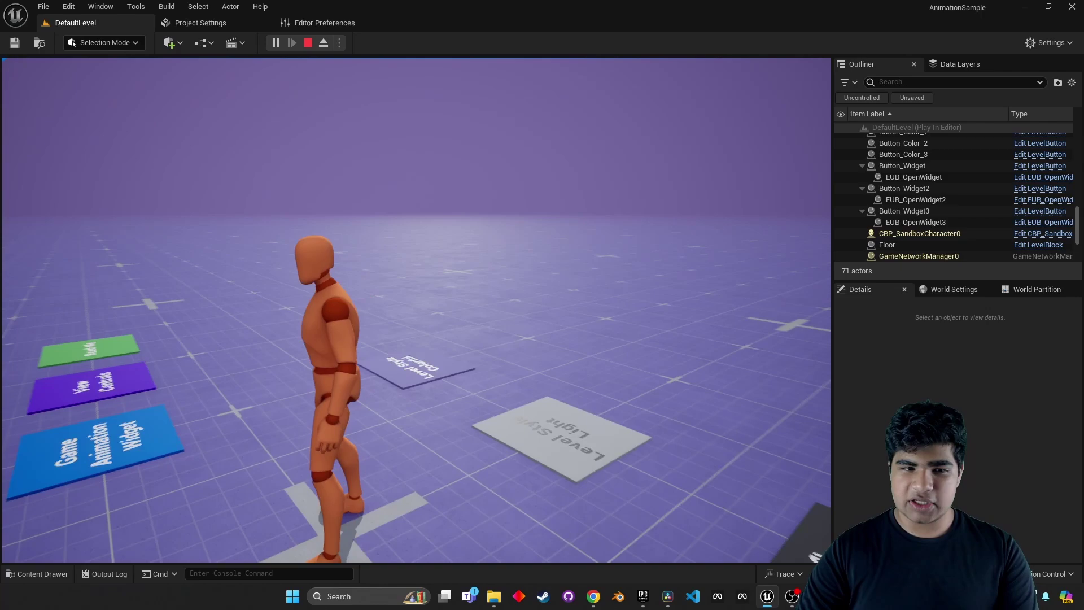
key(w)
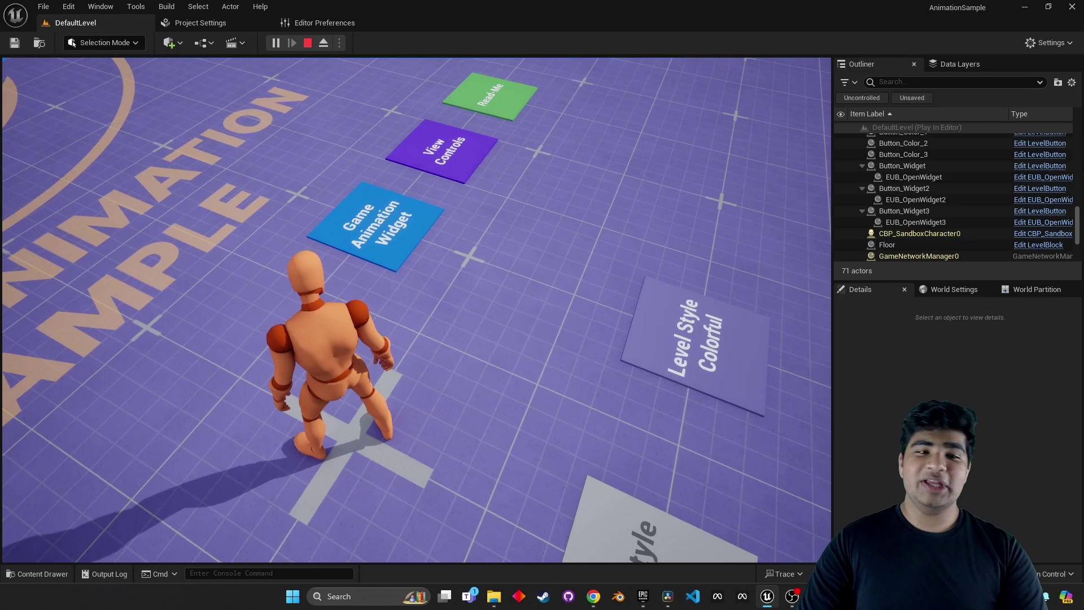
key(w)
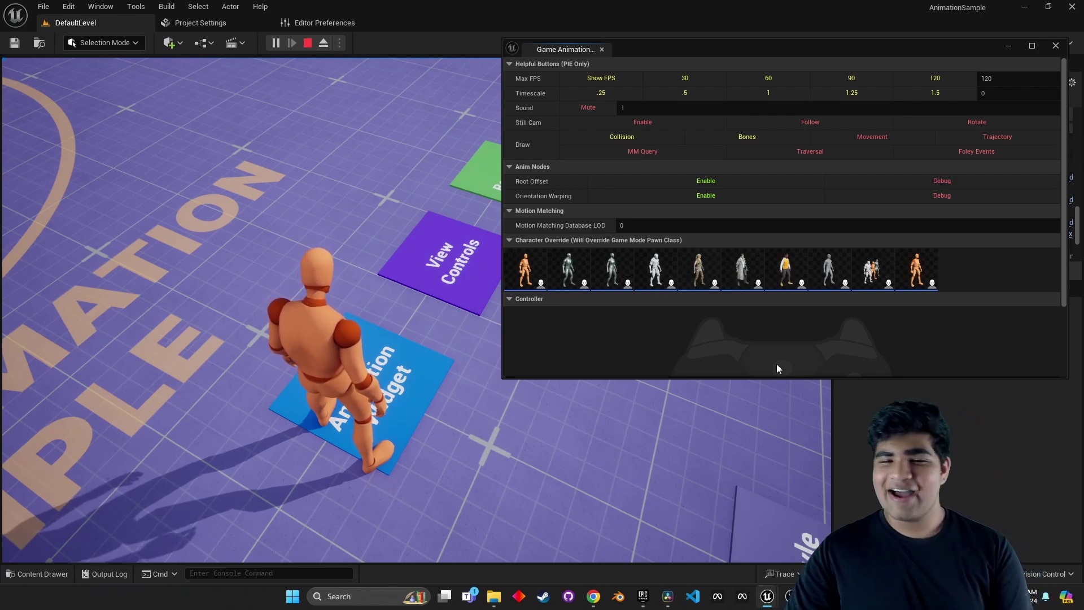
Override the player character with the long-coated TwinBlast, close the Game Animation widget and return control to the game.
click(755, 274)
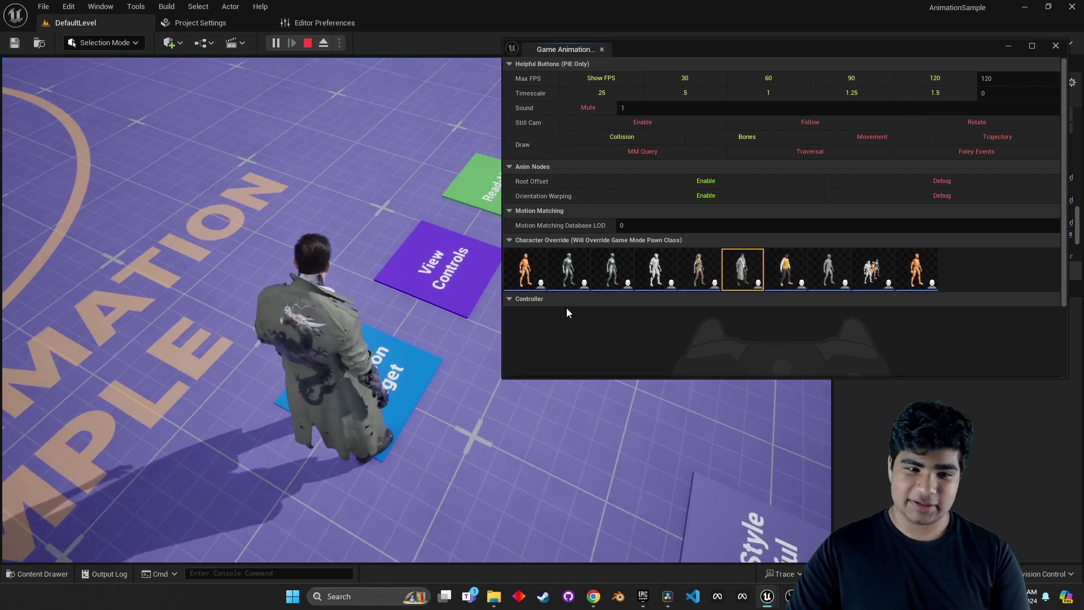
click(602, 49)
click(533, 296)
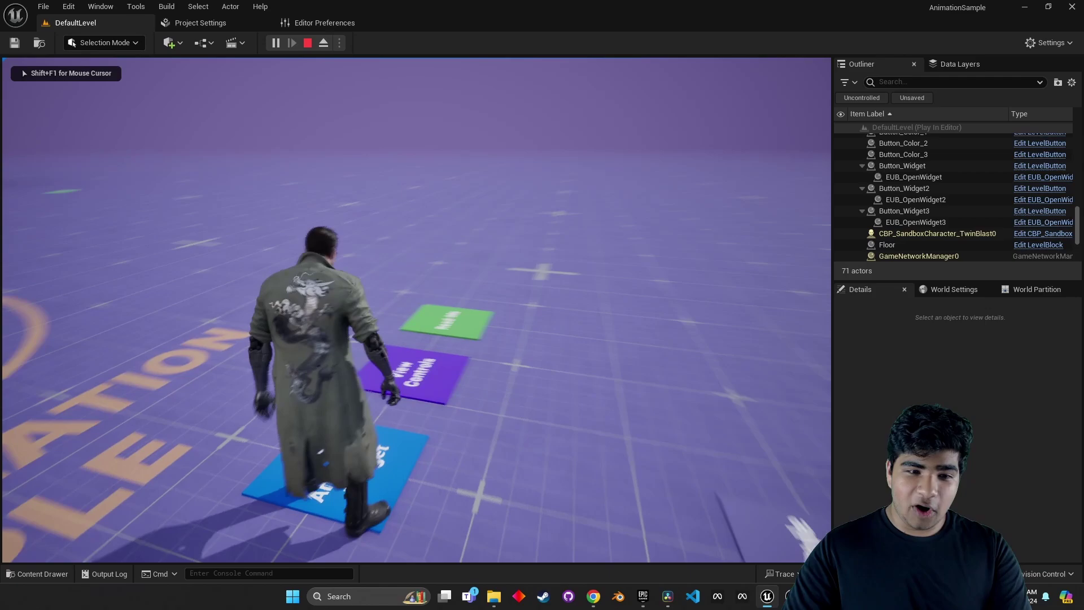
Run TwinBlast across the open floor to the low 1 M walls, examining the running and turning animations.
key(w)
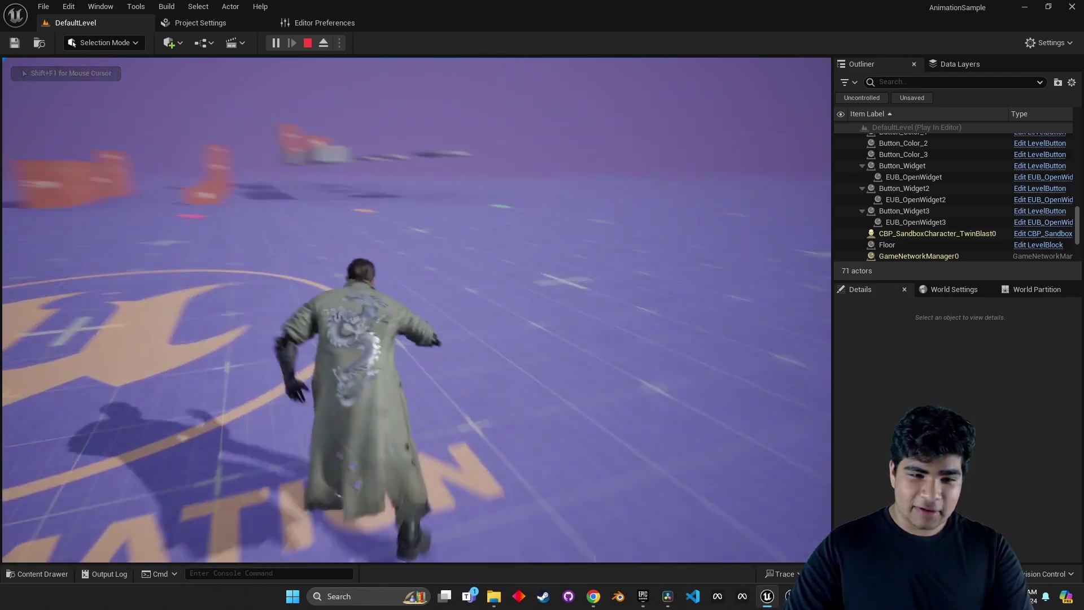
key(w)
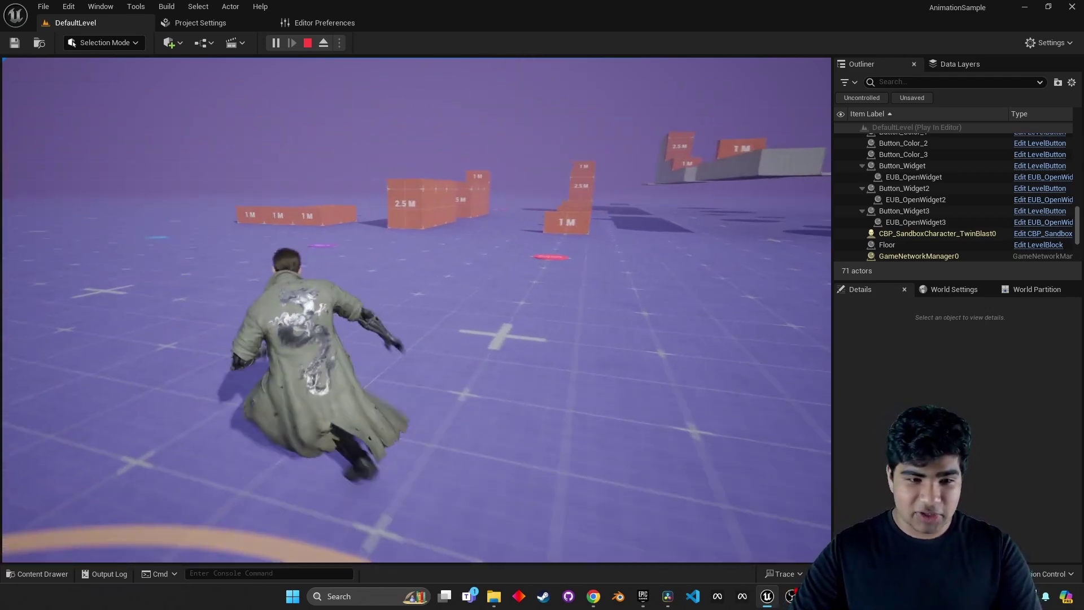
key(w)
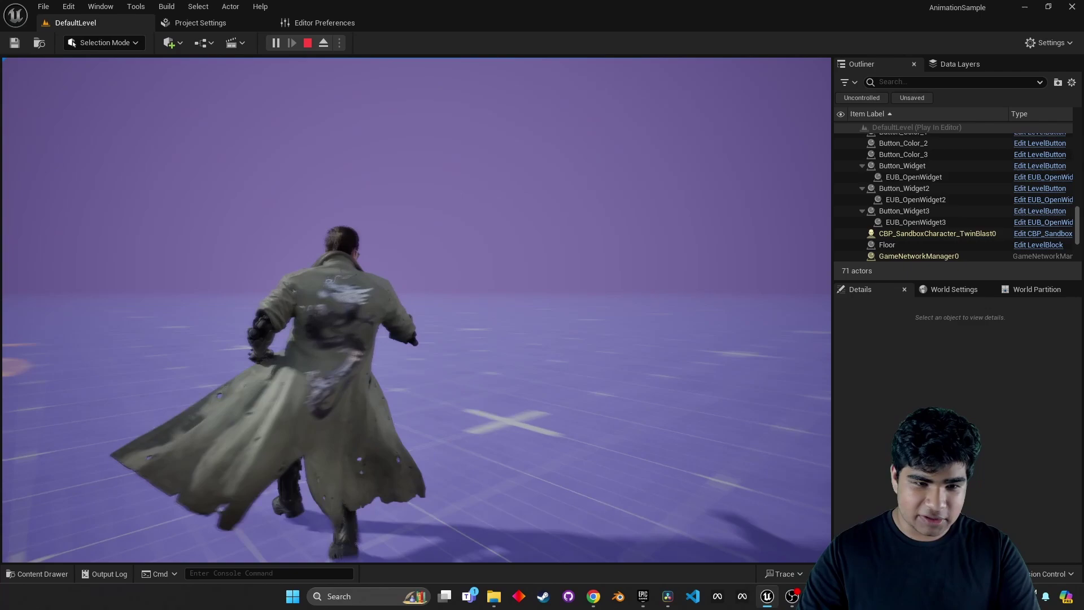
key(w)
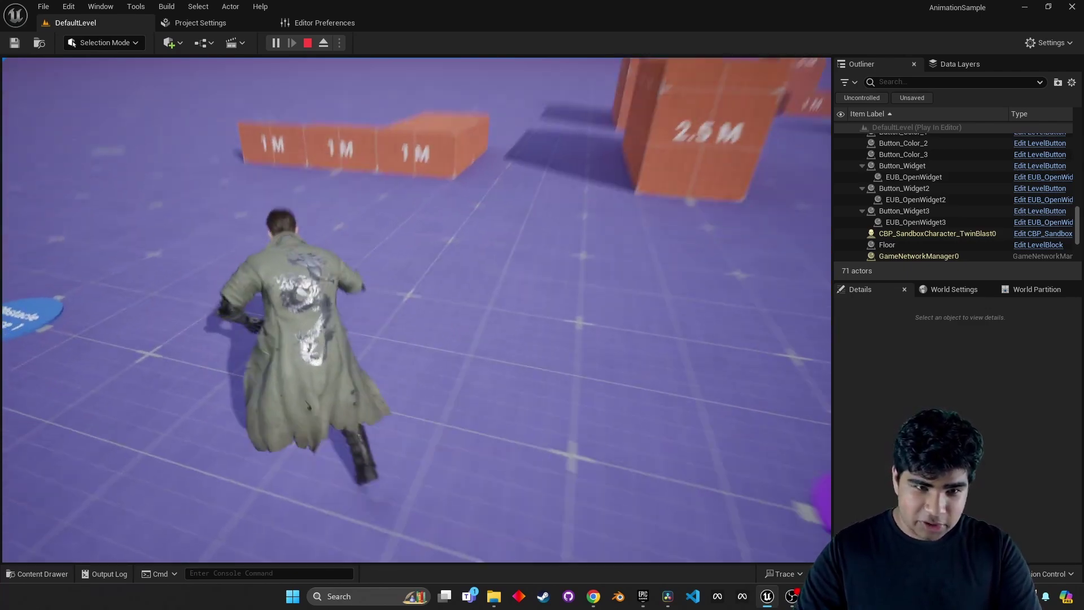
key(w)
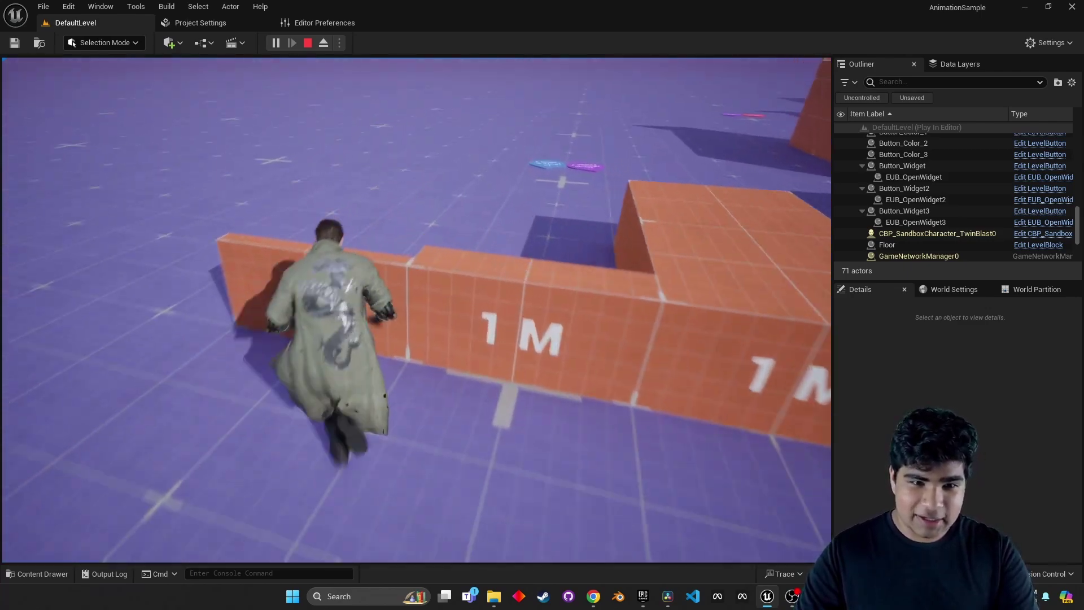
Vault TwinBlast over the 1 M walls from both sides to examine the traversal animations.
key(w)
key(space)
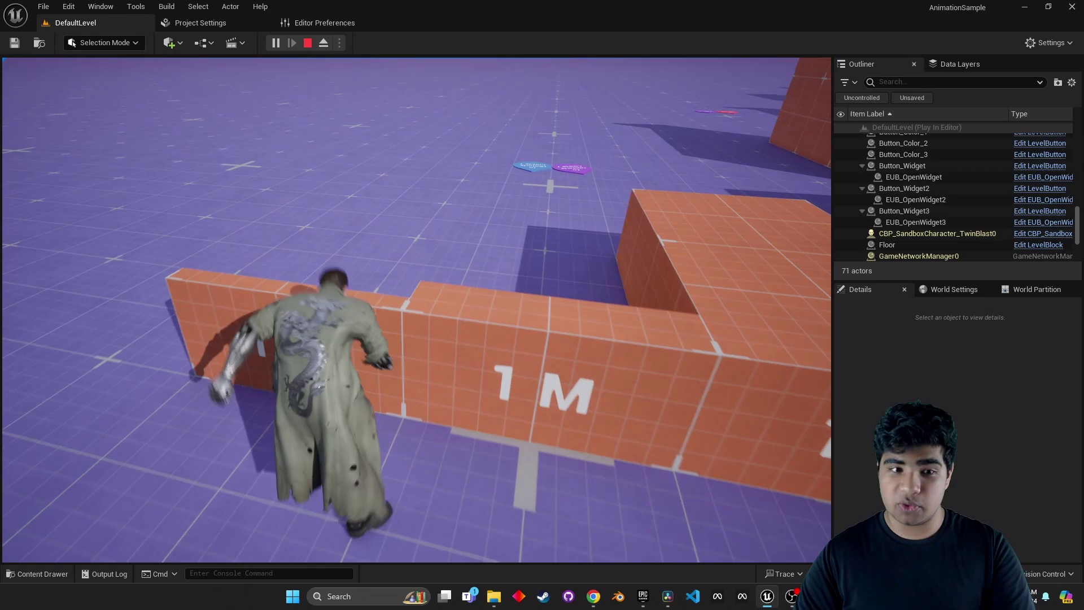
key(w)
key(w)
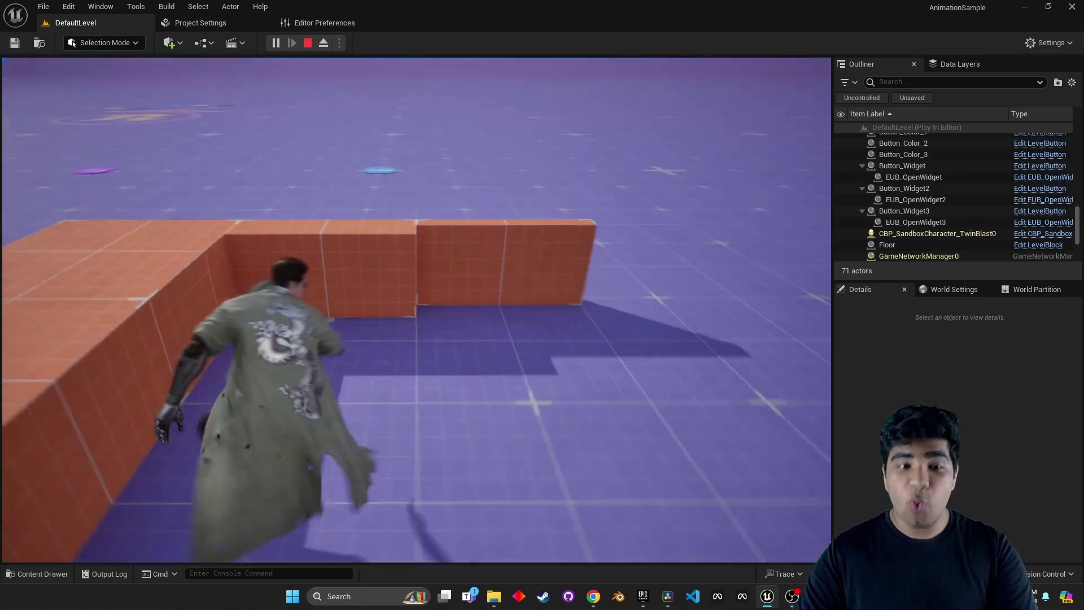
key(w)
key(space)
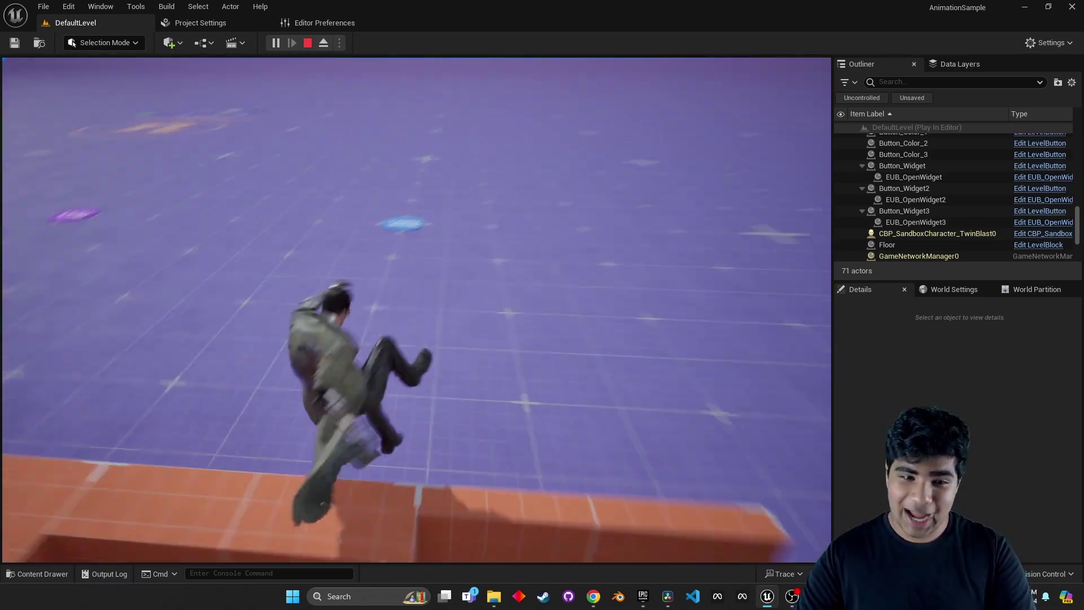
key(w)
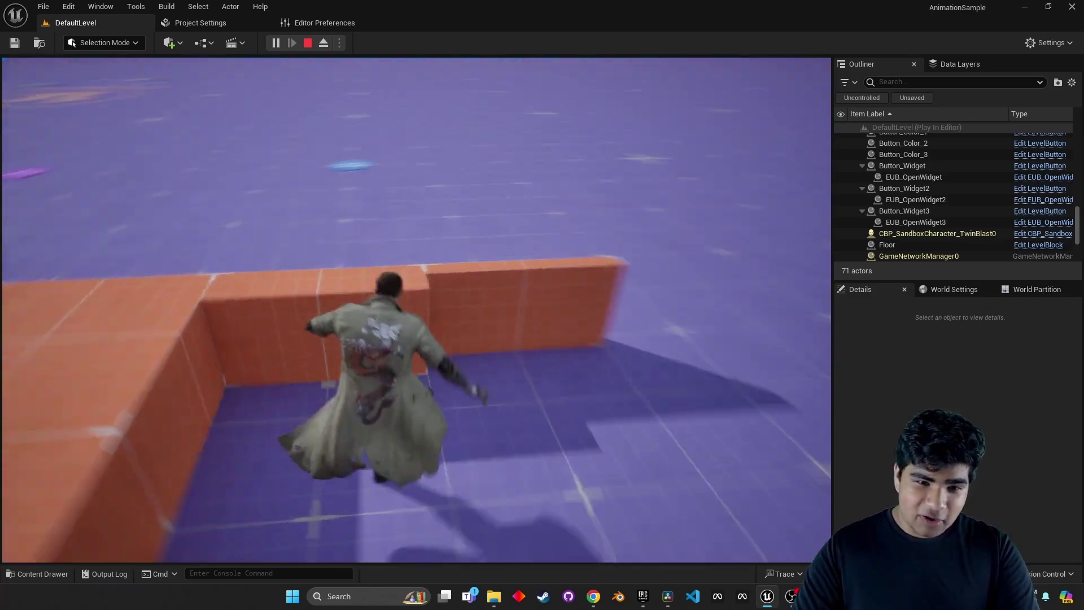
key(w)
key(space)
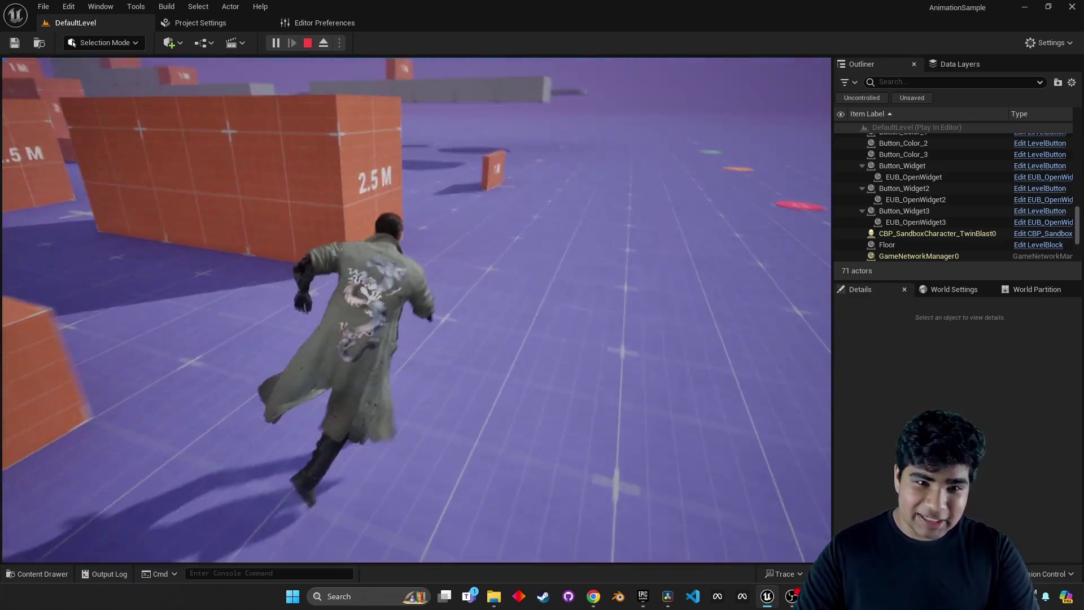
Climb TwinBlast onto the long 2.5 M blocks and run along their tops toward the 1 M block at the end.
key(w)
key(space)
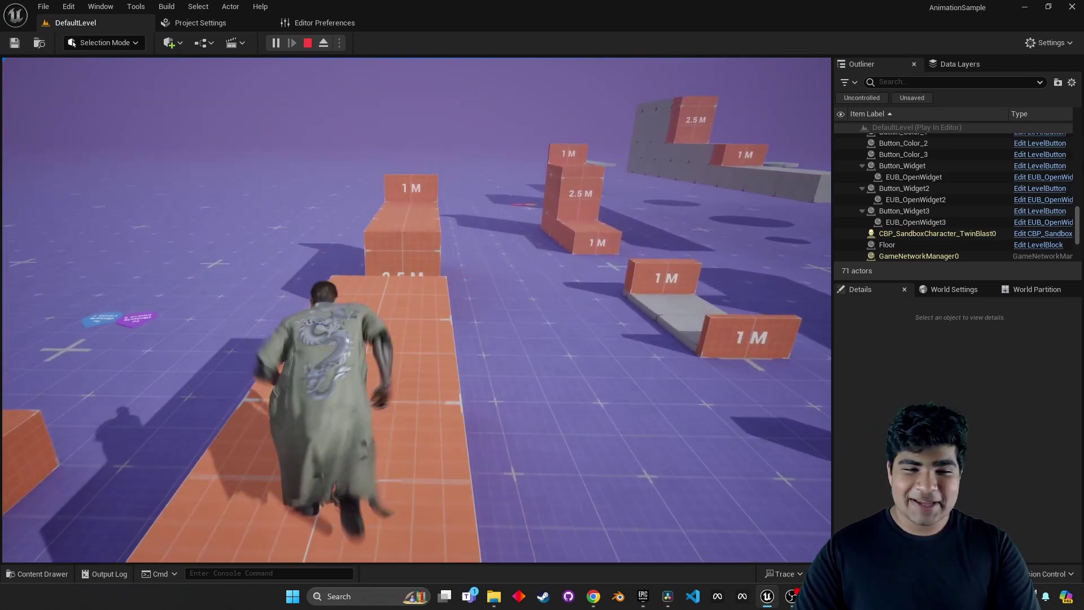
key(w)
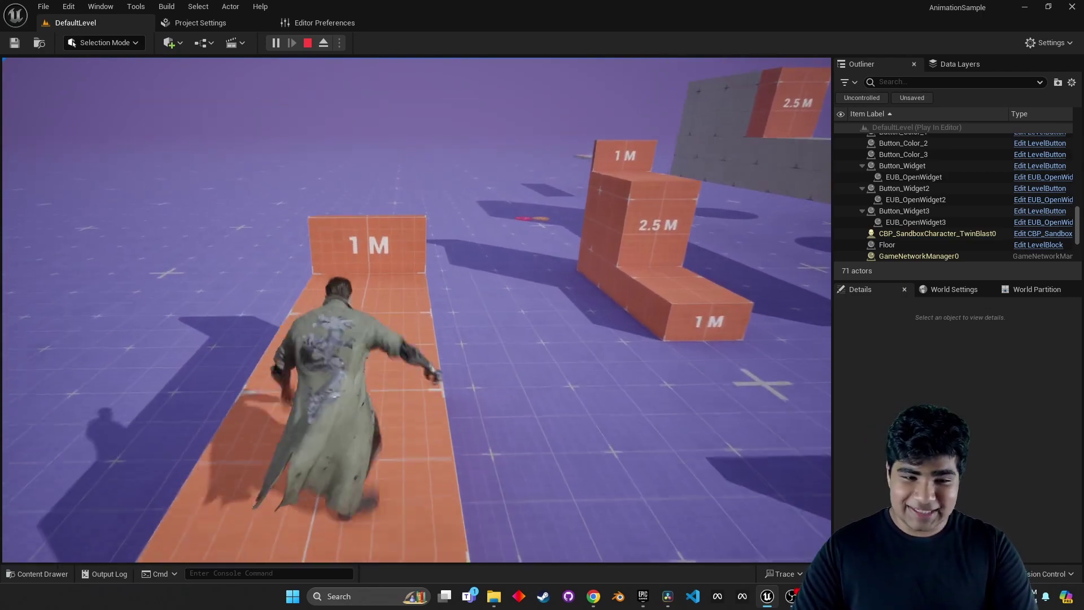
key(w)
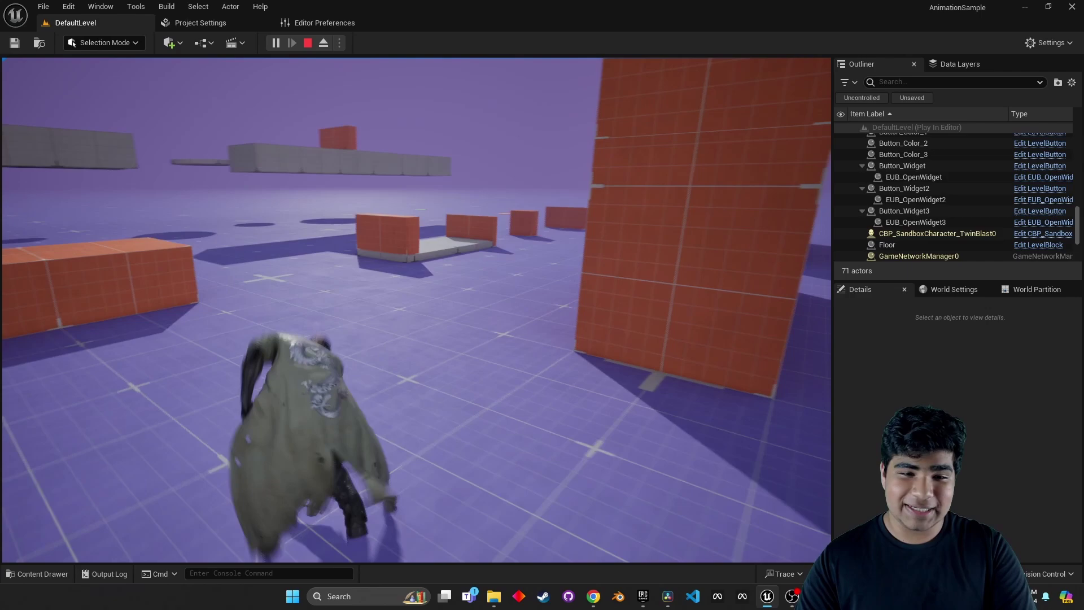
Return to the Game Animation Widget pad, enable Trajectory drawing and override the character with the yellow-vested Metahuman.
key(w)
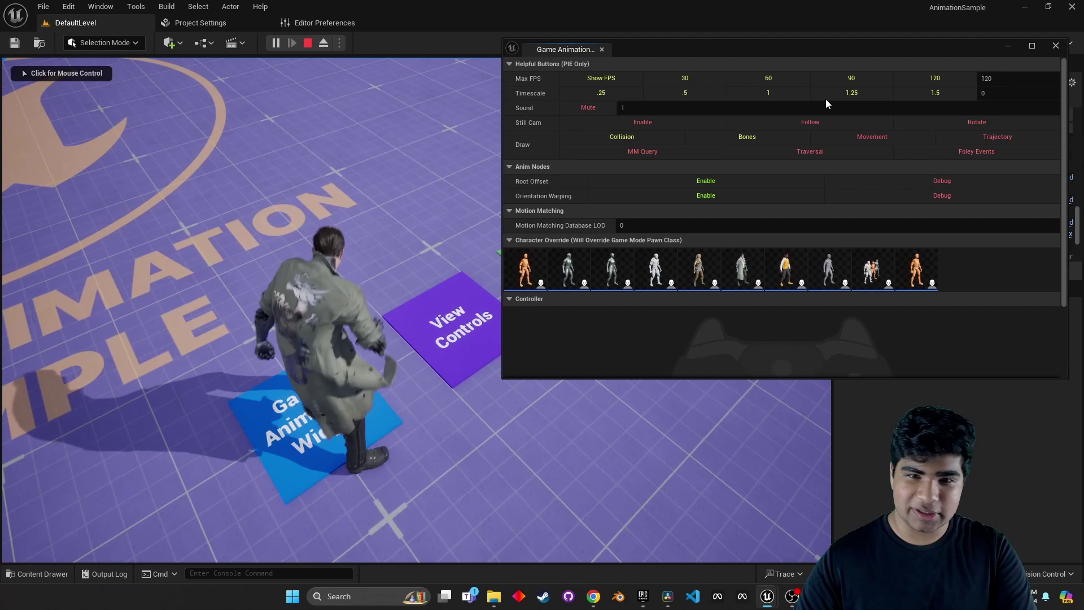
click(1000, 140)
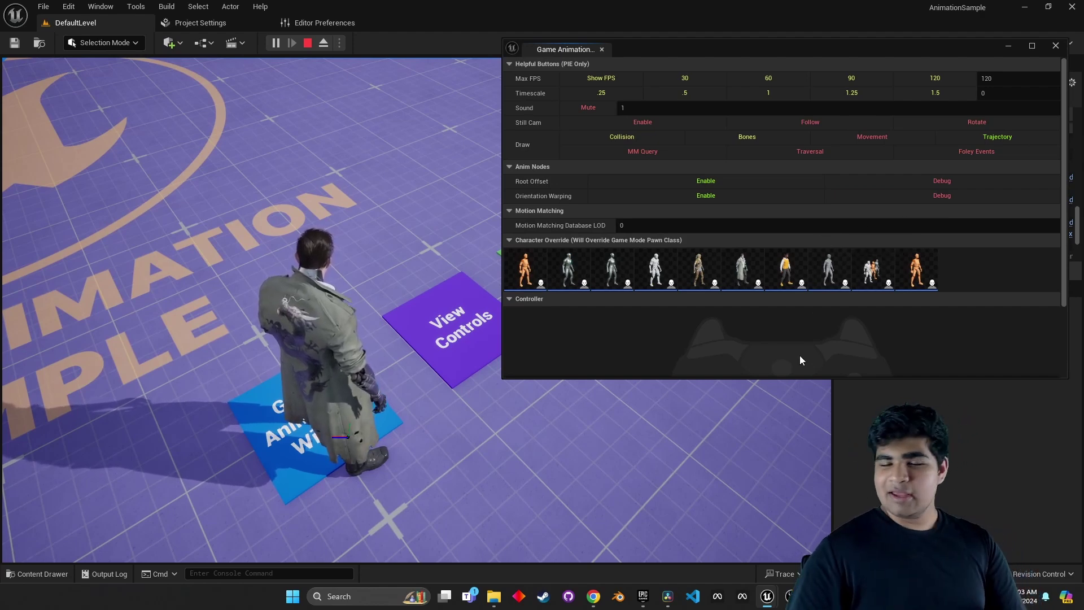
click(785, 277)
click(602, 49)
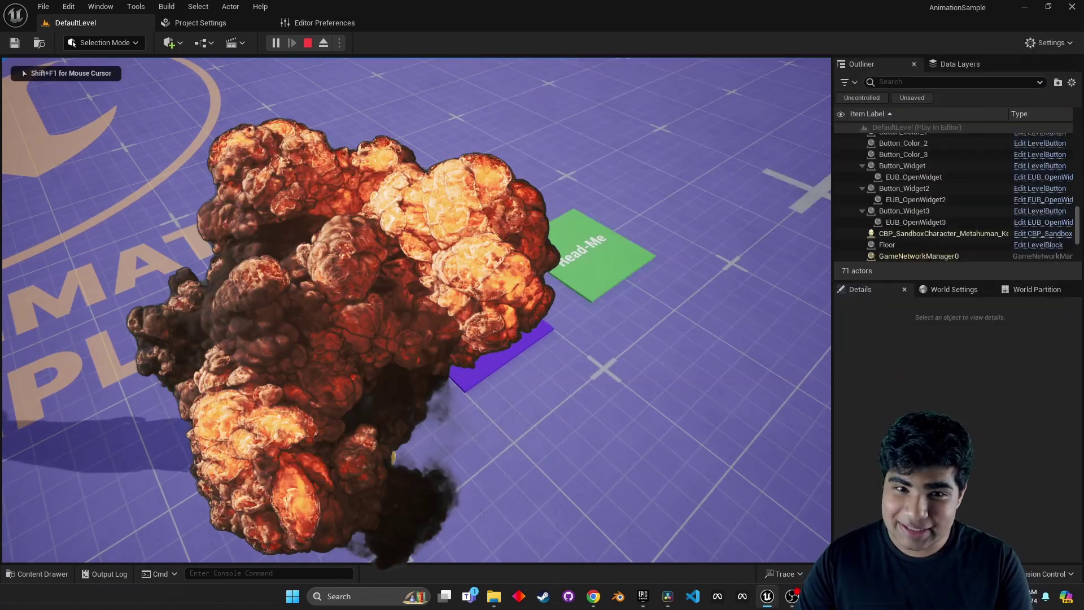
Run the Metahuman across the floor with direction changes toward the 1 M obstacles, examining the drawn trajectory.
key(w)
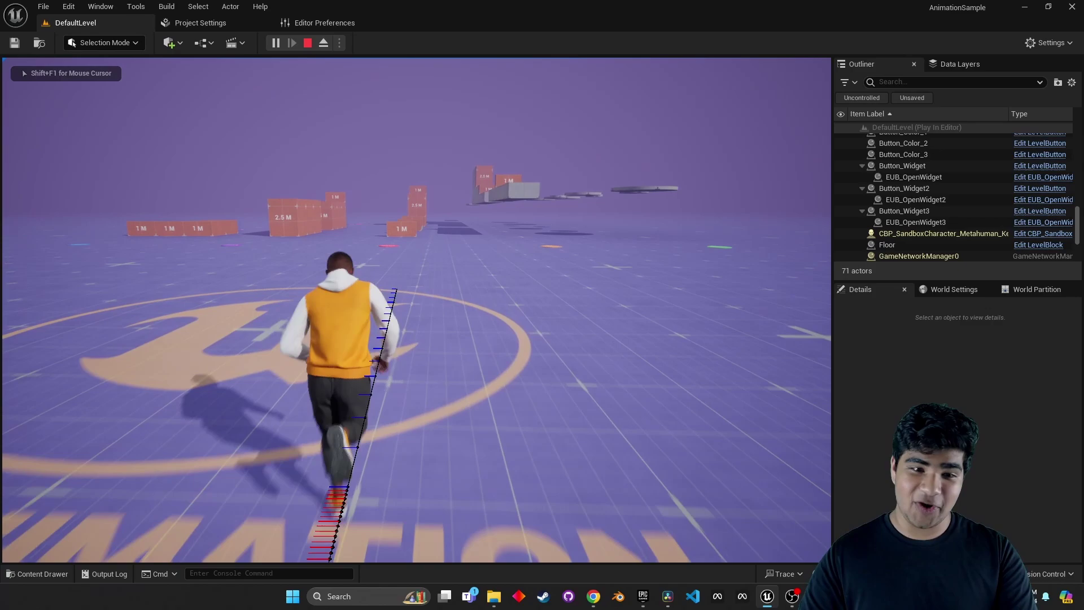
key(d)
key(a)
key(w)
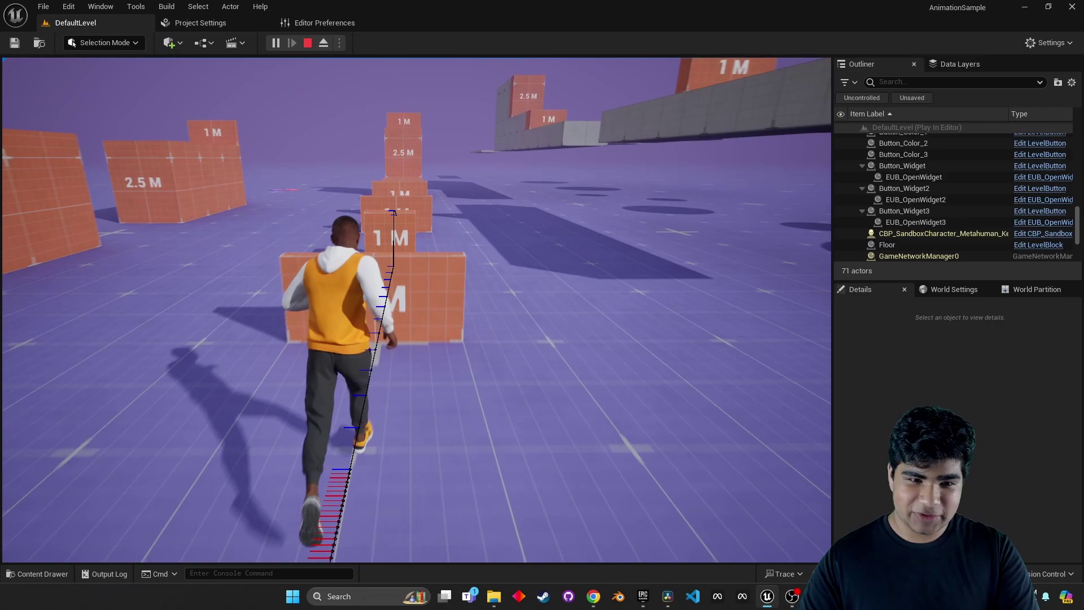
Vault the Metahuman over the row of 1 M walls and climb the stepped 2.5 M tower, watching the predicted trajectory.
key(space)
key(space)
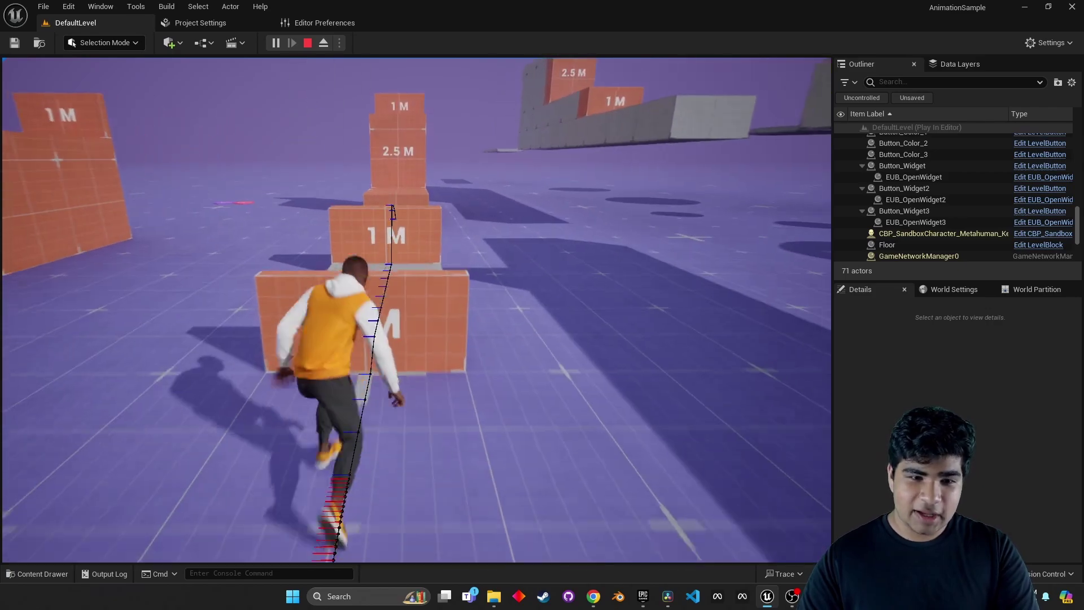
key(space)
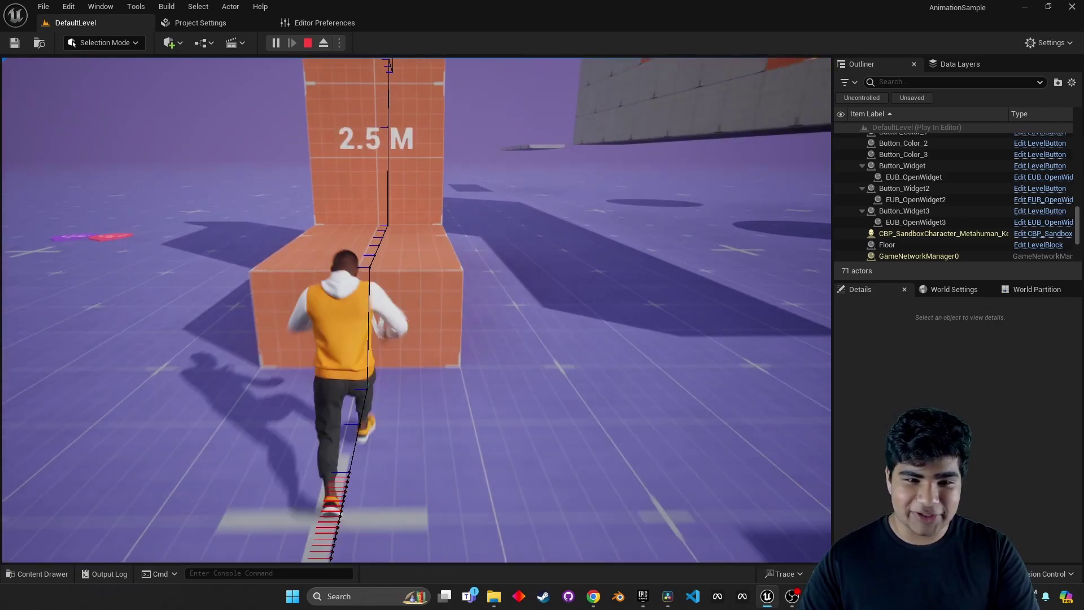
key(space)
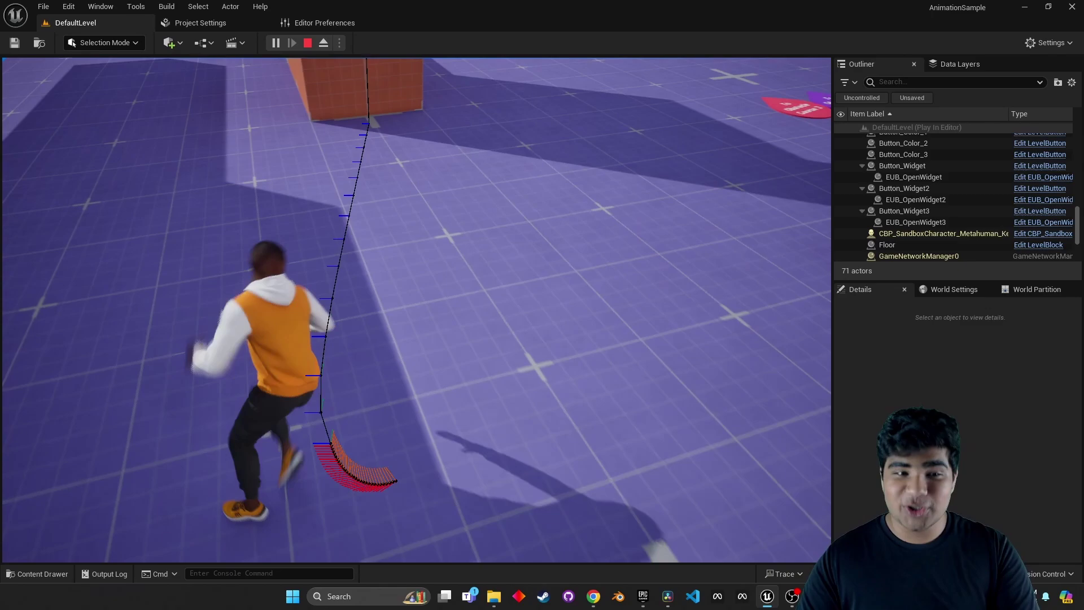
Run the Metahuman back over the row of low walls and onto the raised grey platform course, examining its vaulting and landing.
key(w)
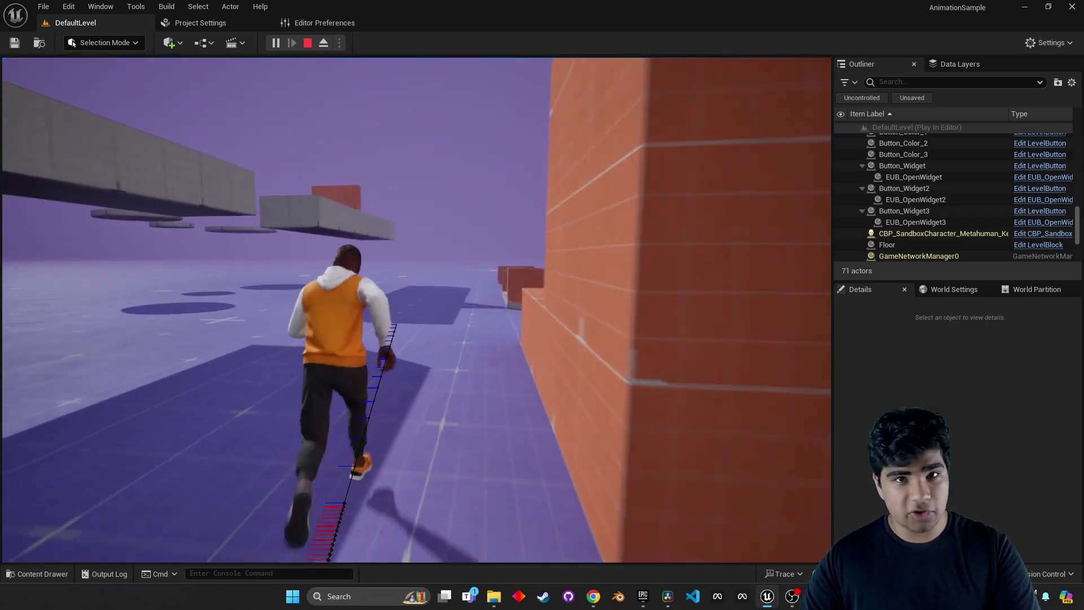
key(w)
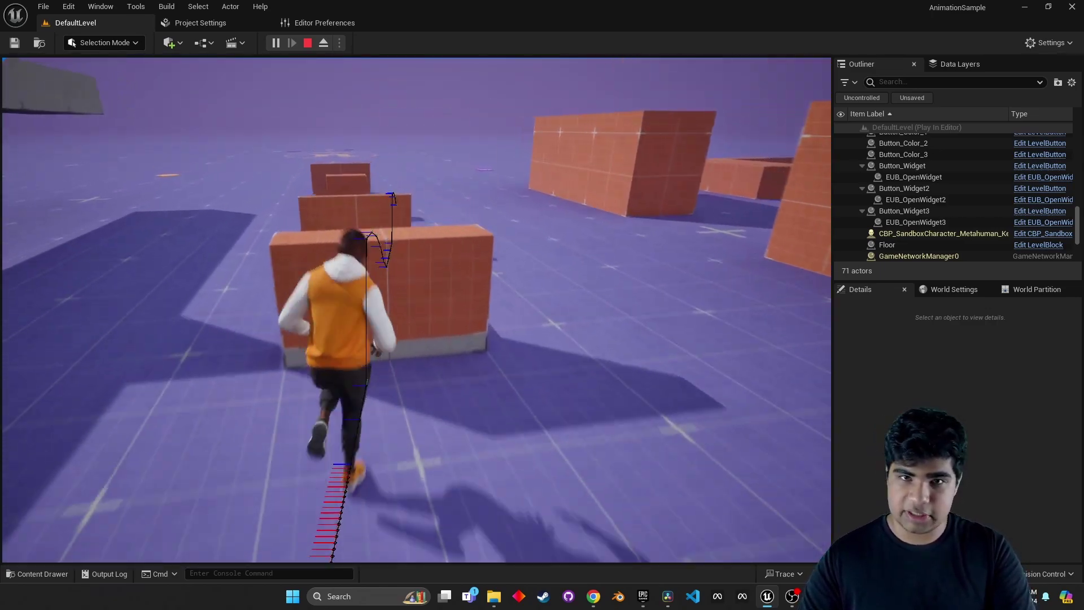
key(space)
key(space)
key(space)
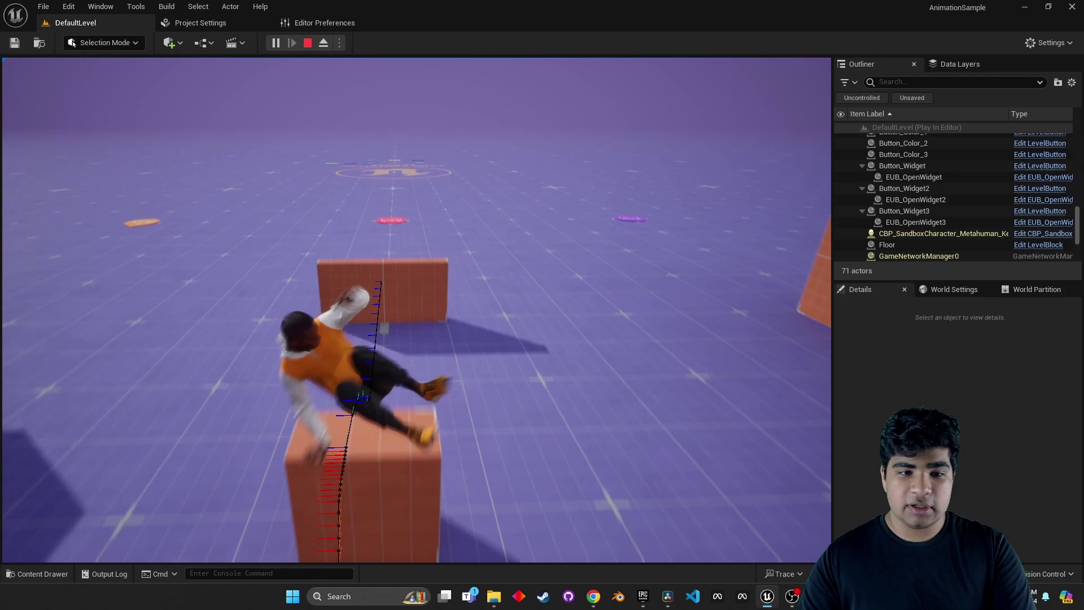
key(space)
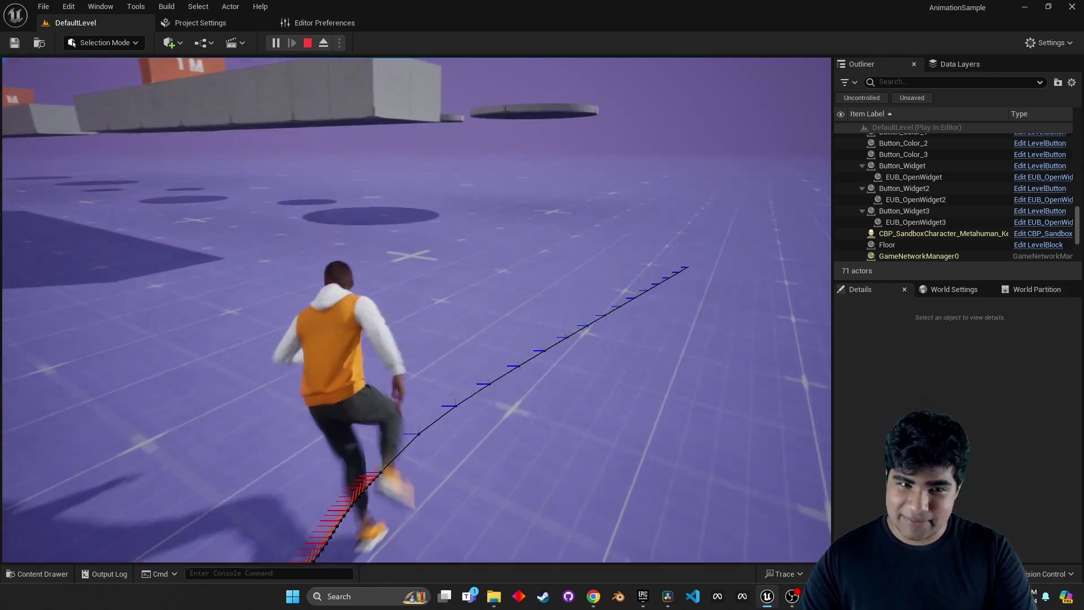
key(w)
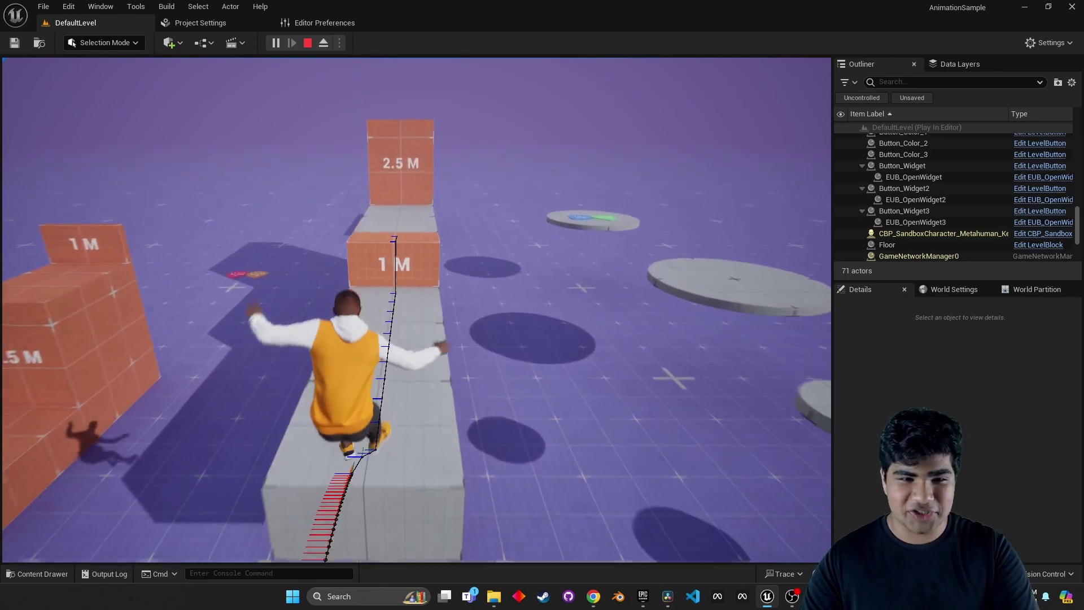
Run and jump the Metahuman along the raised grey course over the 1 M block and 2.5 M wall toward the round platforms.
key(space)
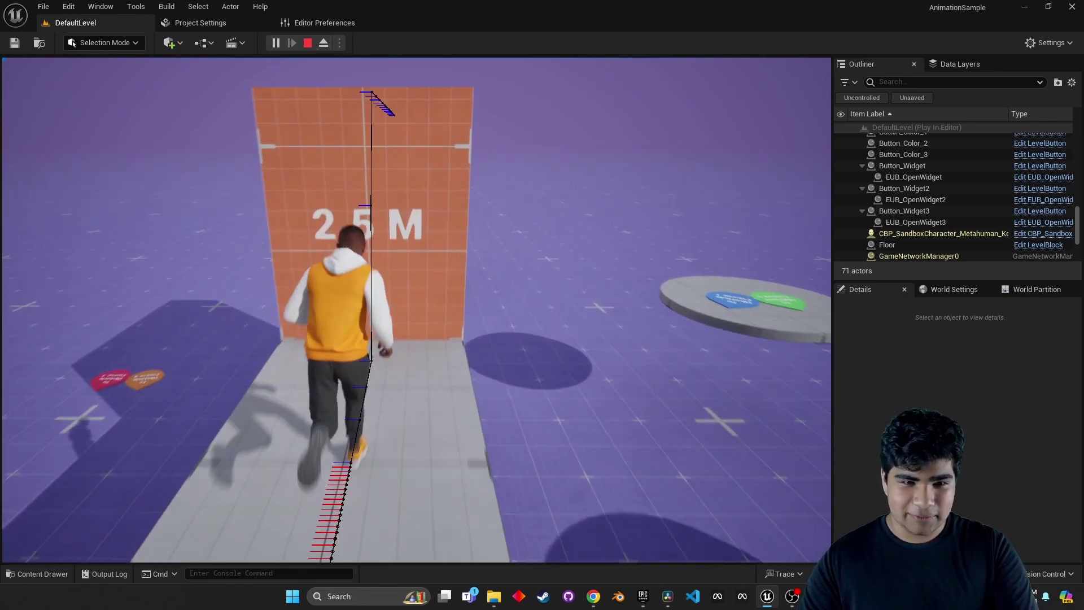
key(space)
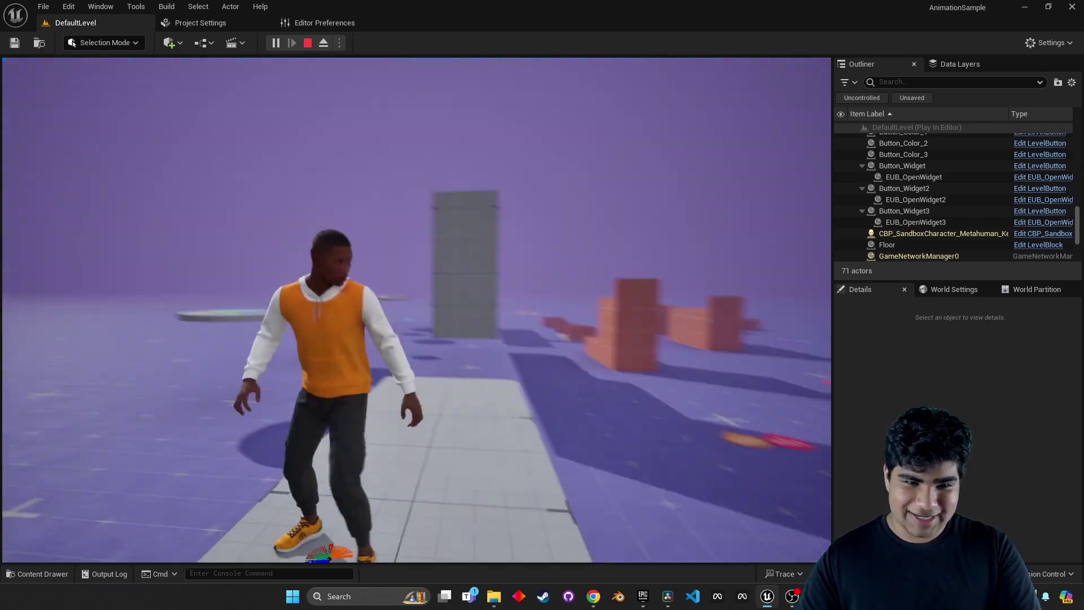
key(w)
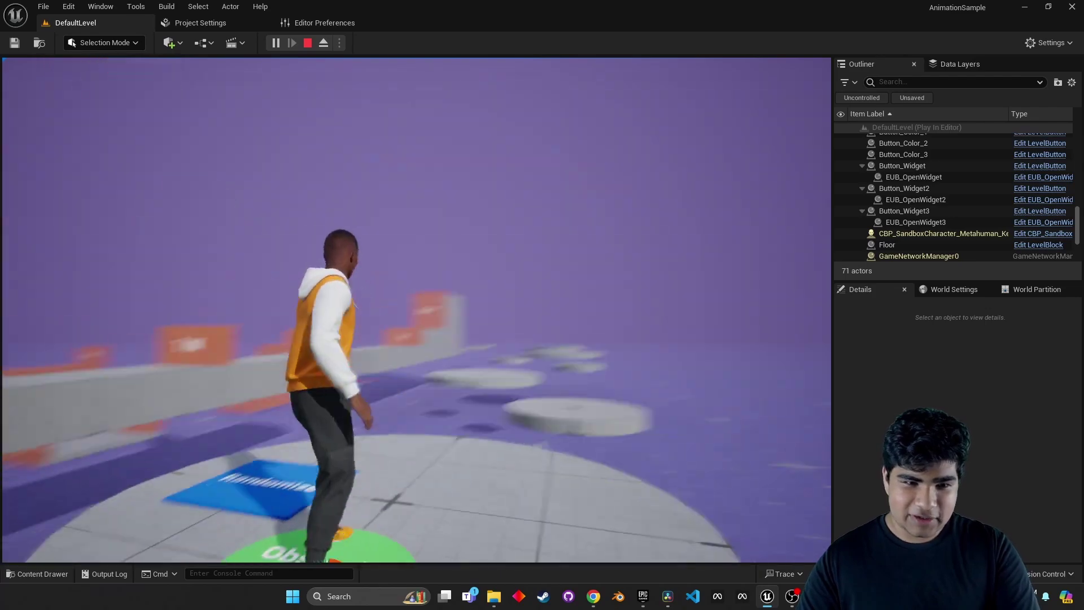
Hop the Metahuman across the floating round platforms and drop to the floor, watching the predicted jump trajectory.
key(w)
key(space)
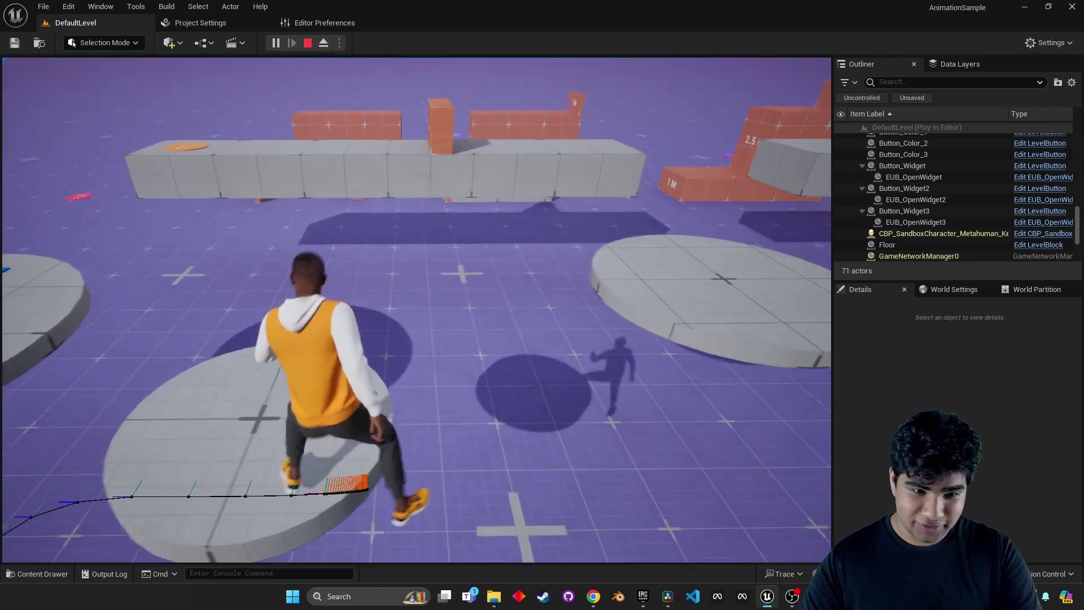
key(w)
key(space)
key(w)
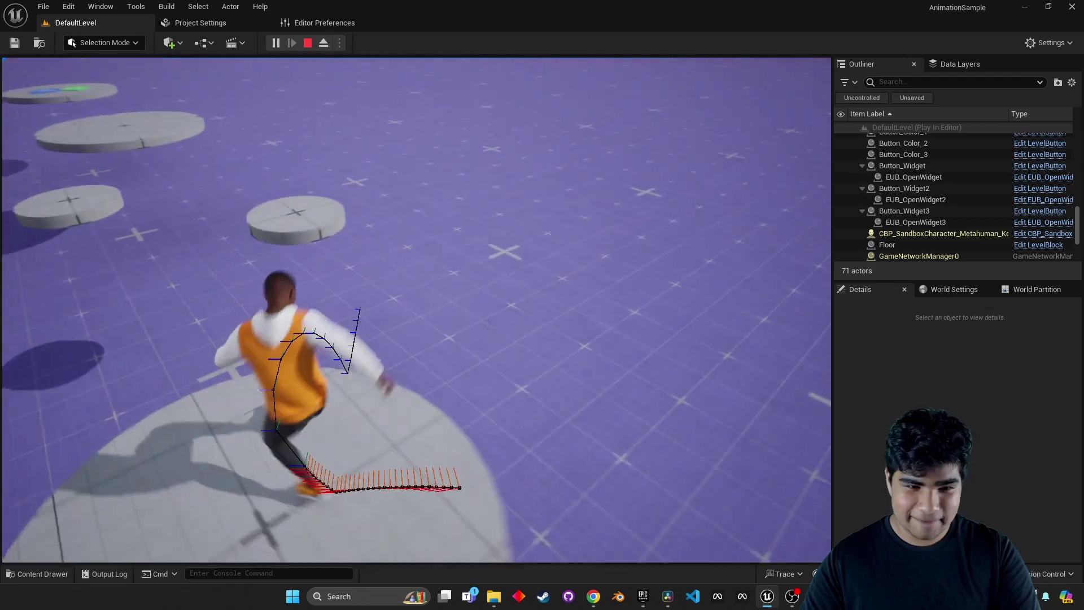
key(space)
key(space)
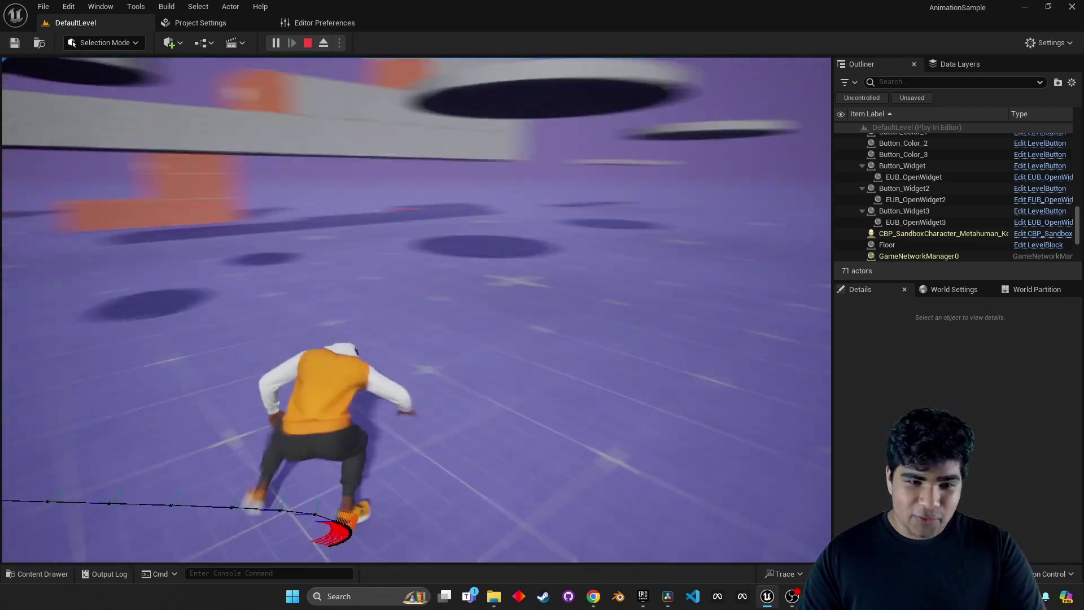
Run the Metahuman back past the obstacles and over the floor logo to the Game Animation Widget, View Controls and Read-Me pads.
key(w)
key(w)
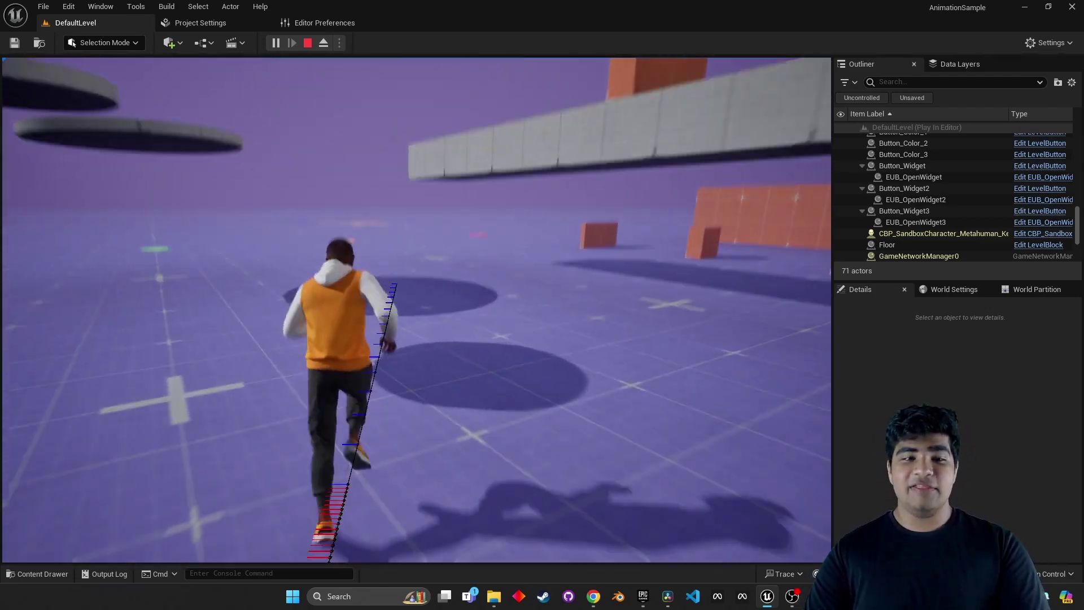
key(w)
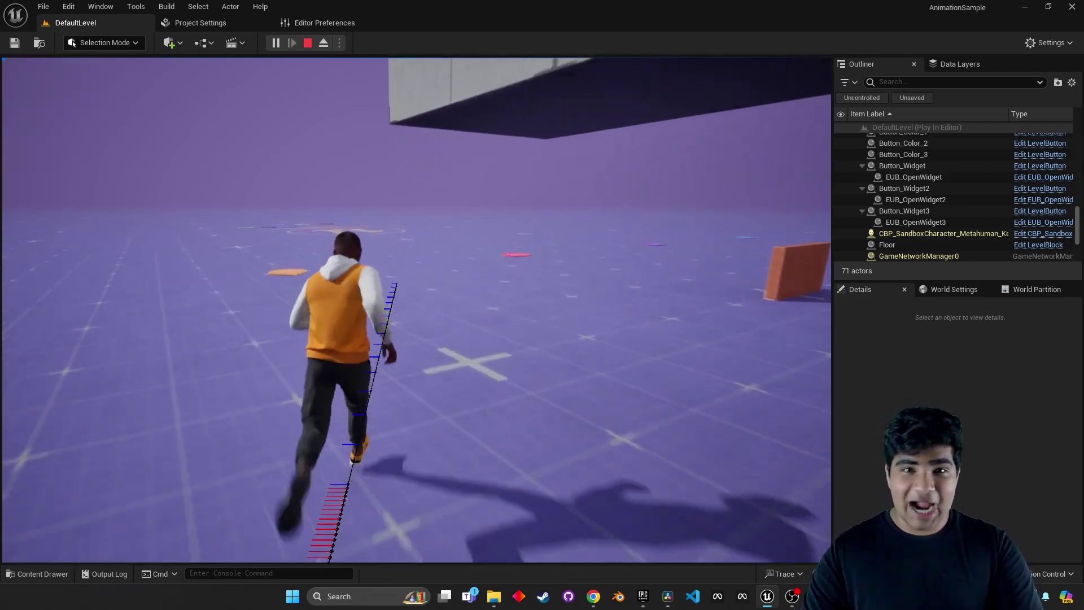
key(a)
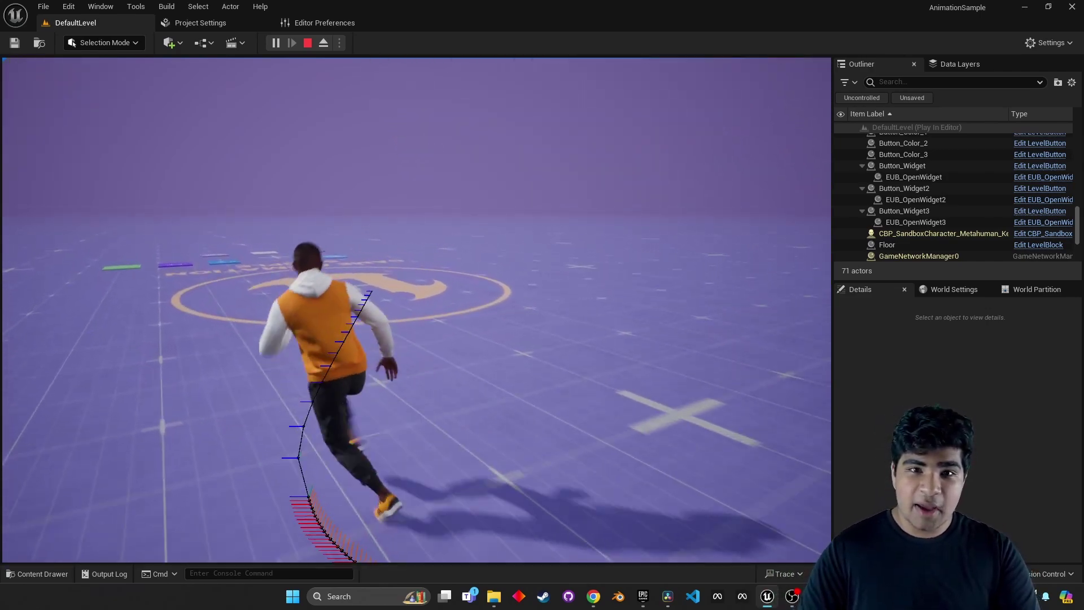
key(w)
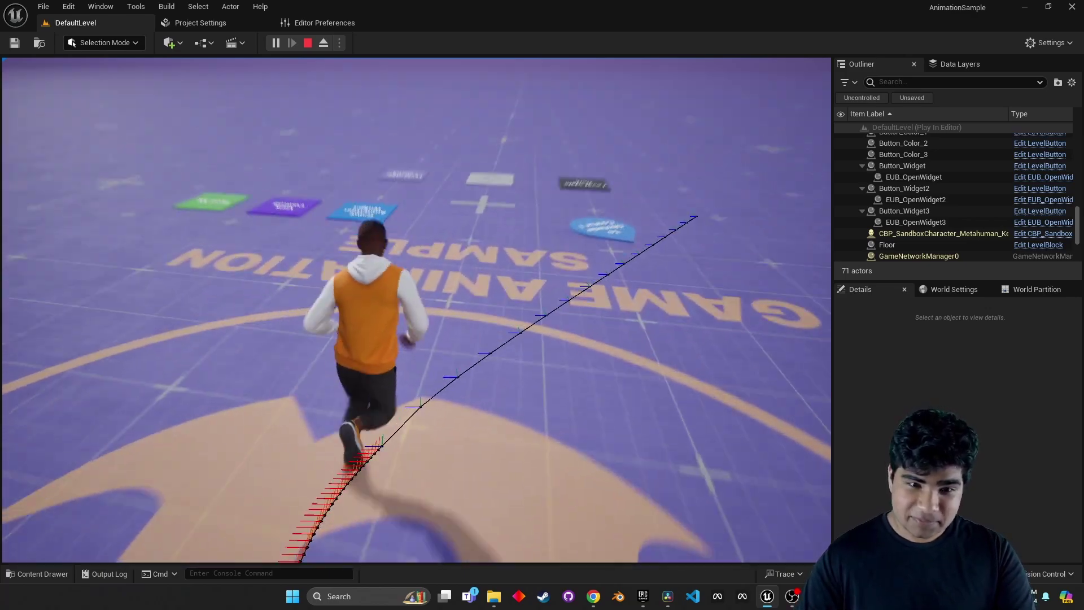
key(d)
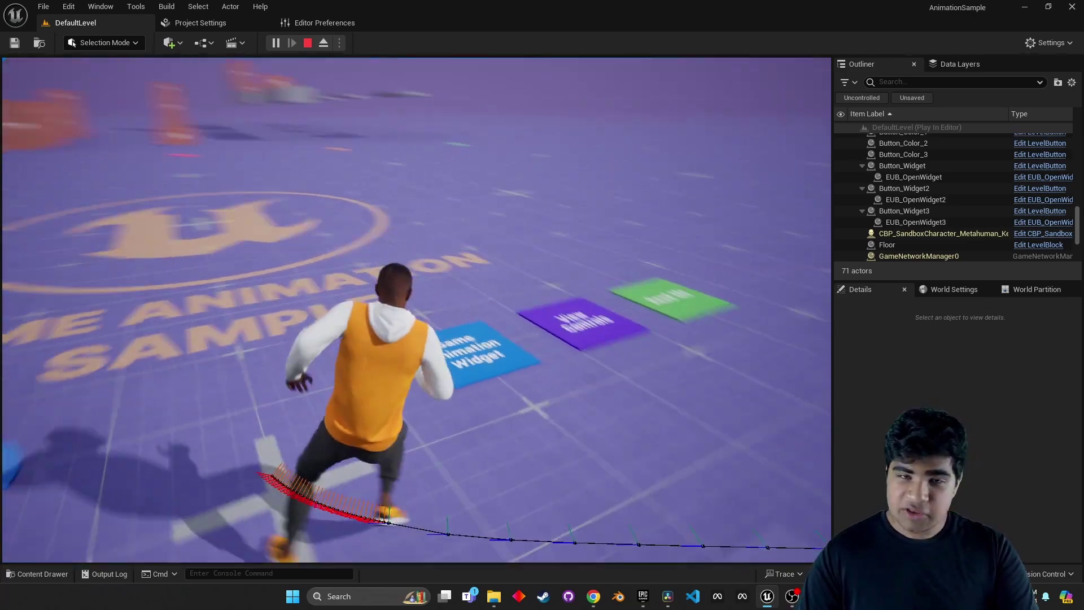
key(d)
key(w)
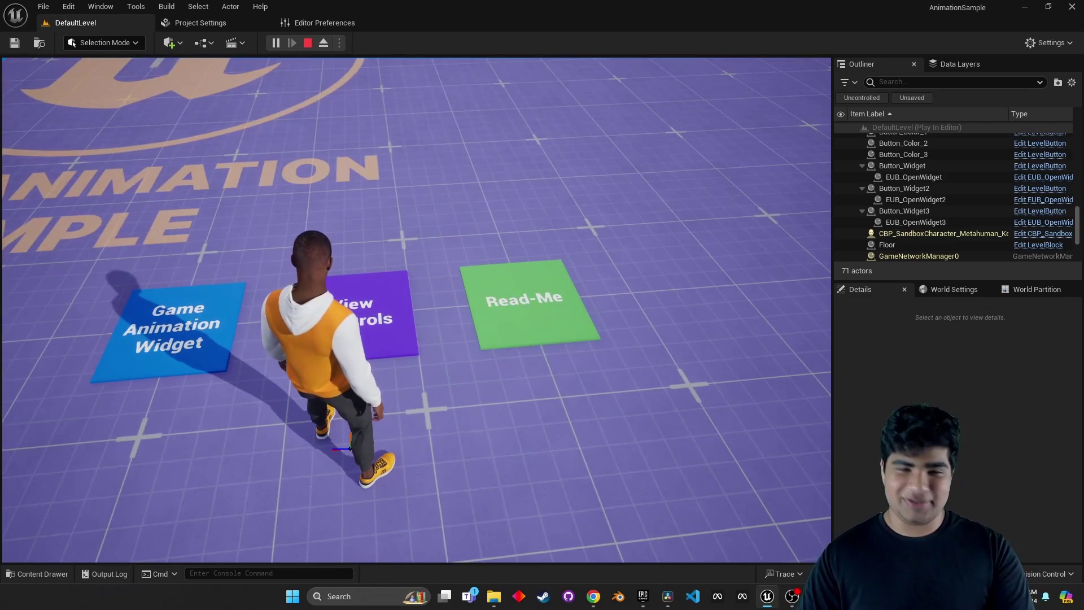
Examine the controls list from the View Controls pad, close it and walk to the Level Style Colorful pad.
key(w)
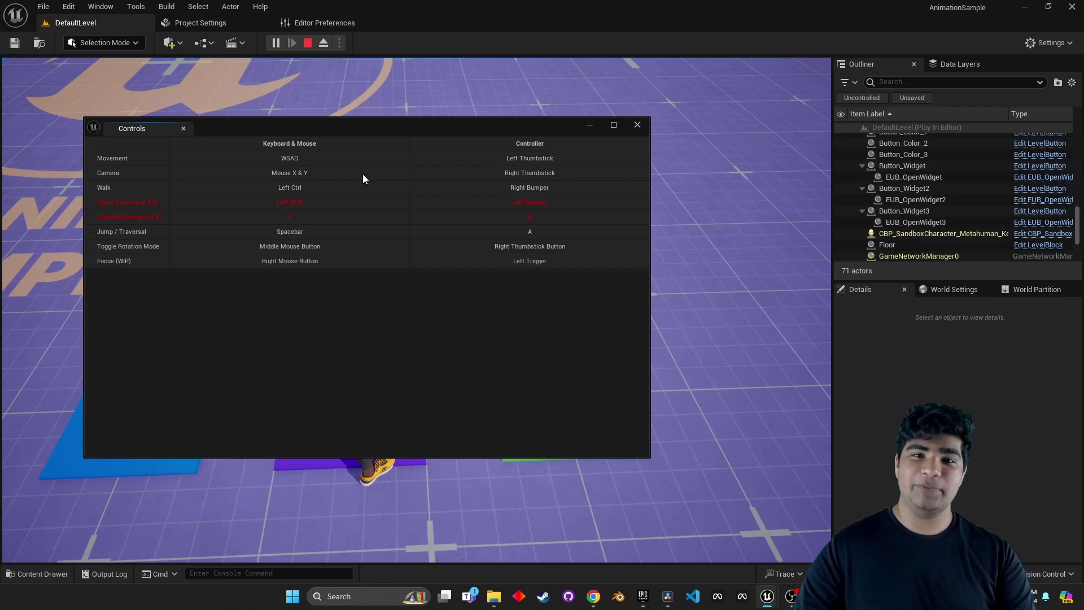
click(636, 125)
click(629, 205)
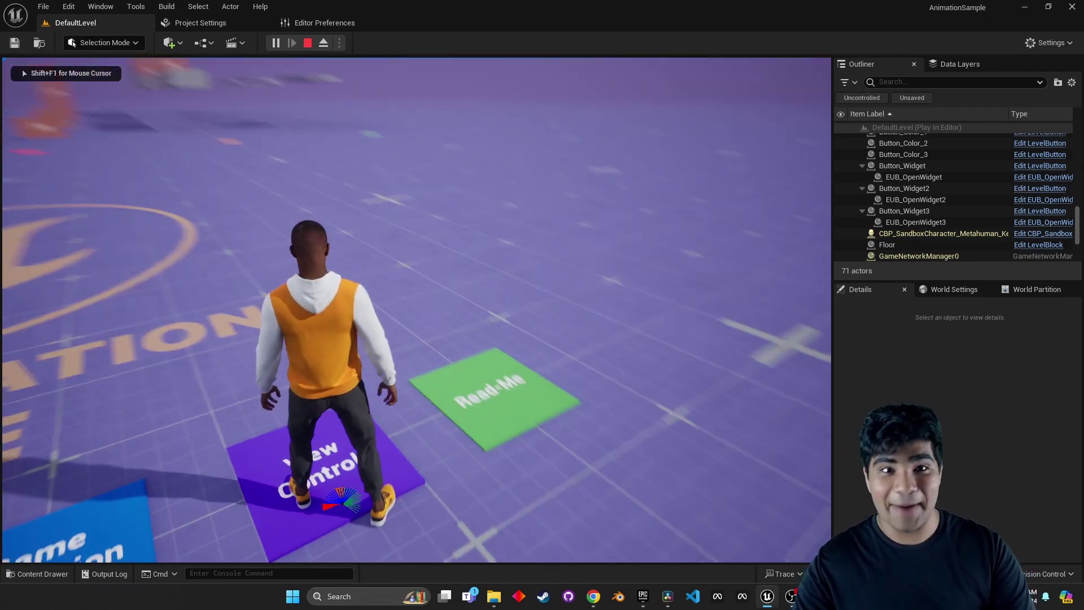
key(w)
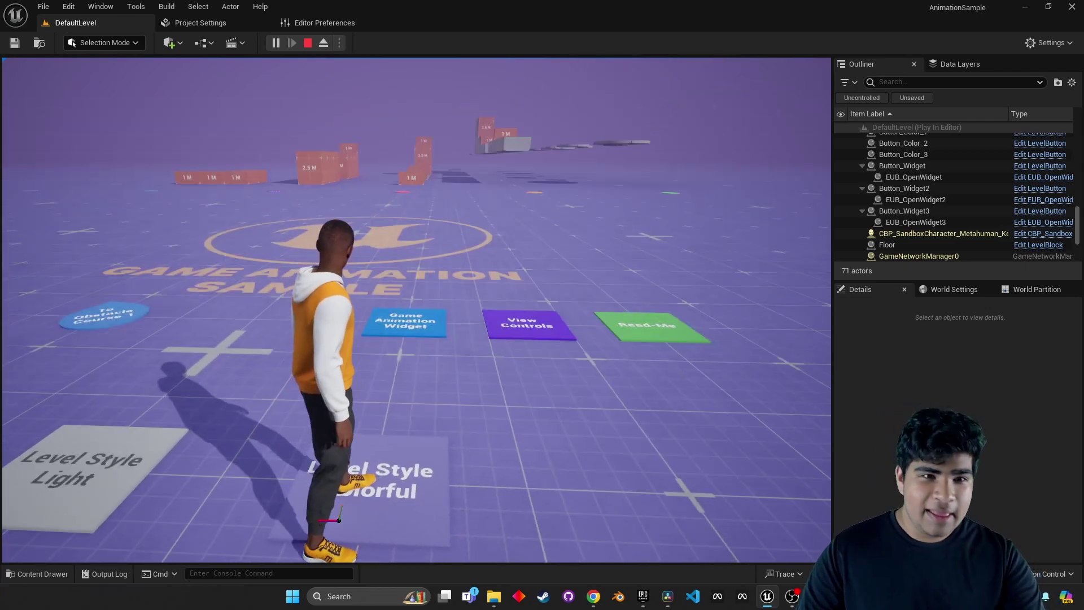
Stop the play session and filter the project content to Pose Search Database assets.
key(Escape)
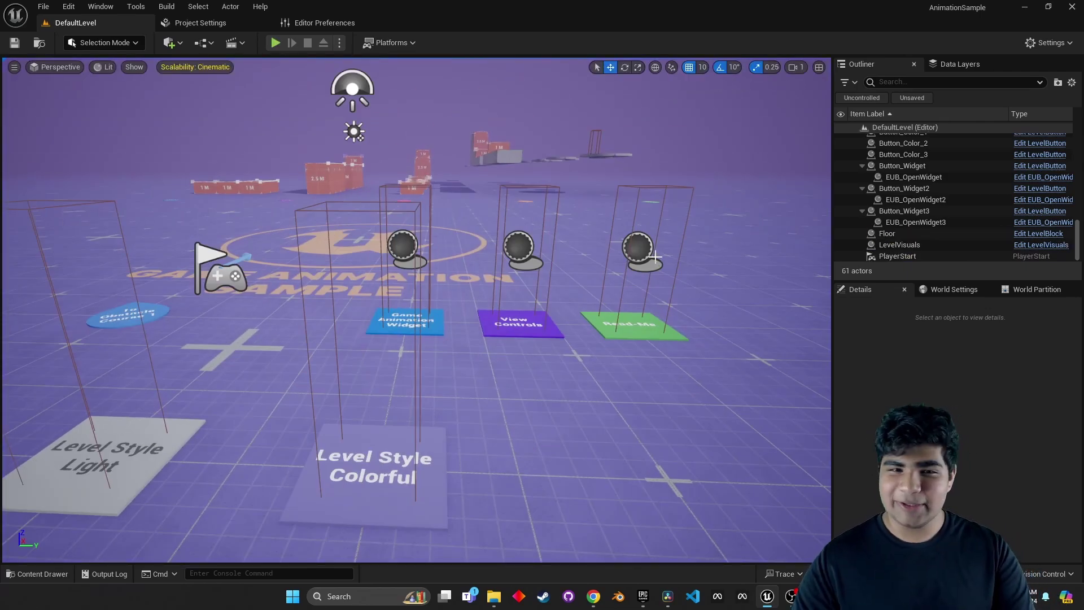
key(ctrl+space)
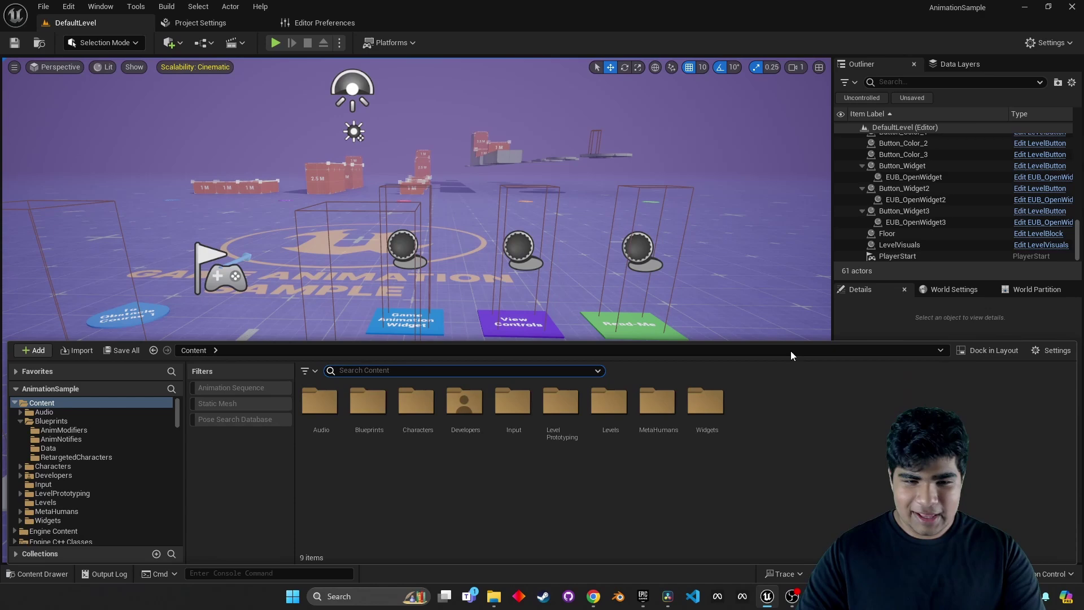
click(258, 417)
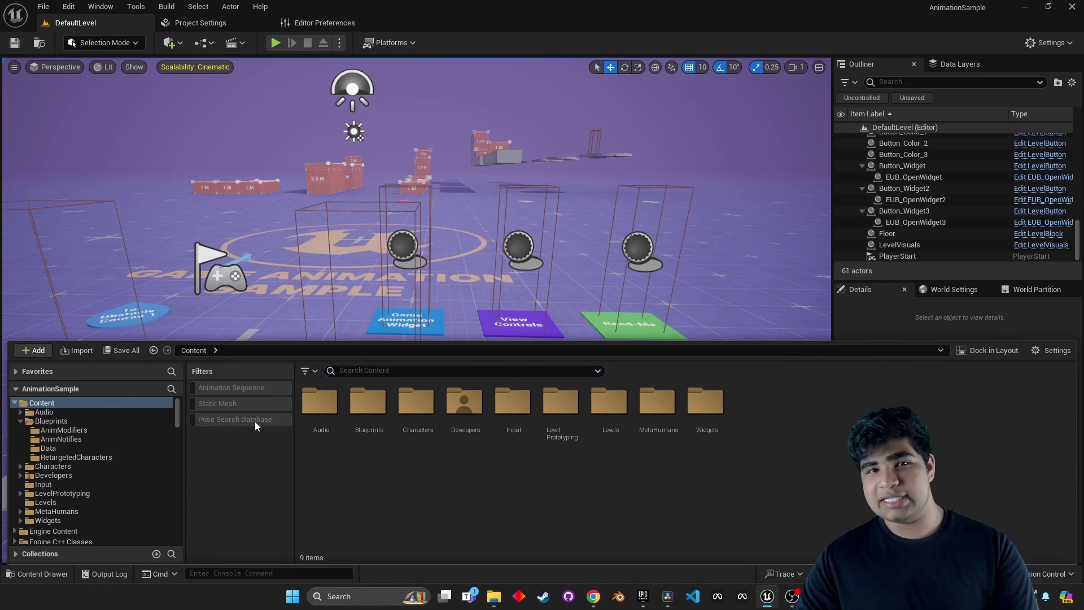
click(255, 421)
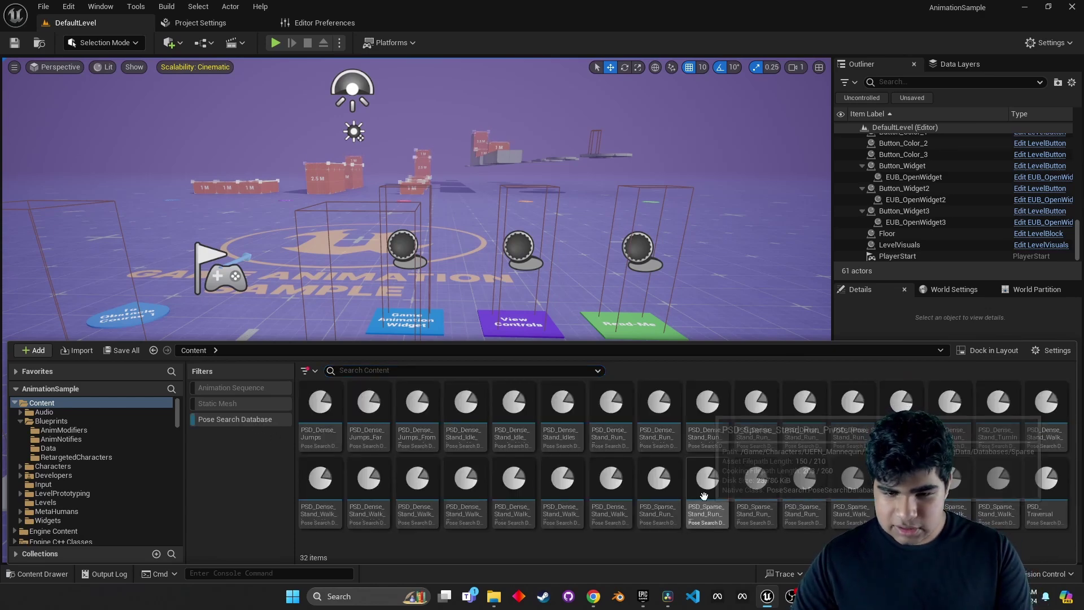
Open a PSD_Sparse_Stand_Run database and preview its animations through M_Neutral_Run_Turn_R_180_Rfoot together.
double_click(707, 483)
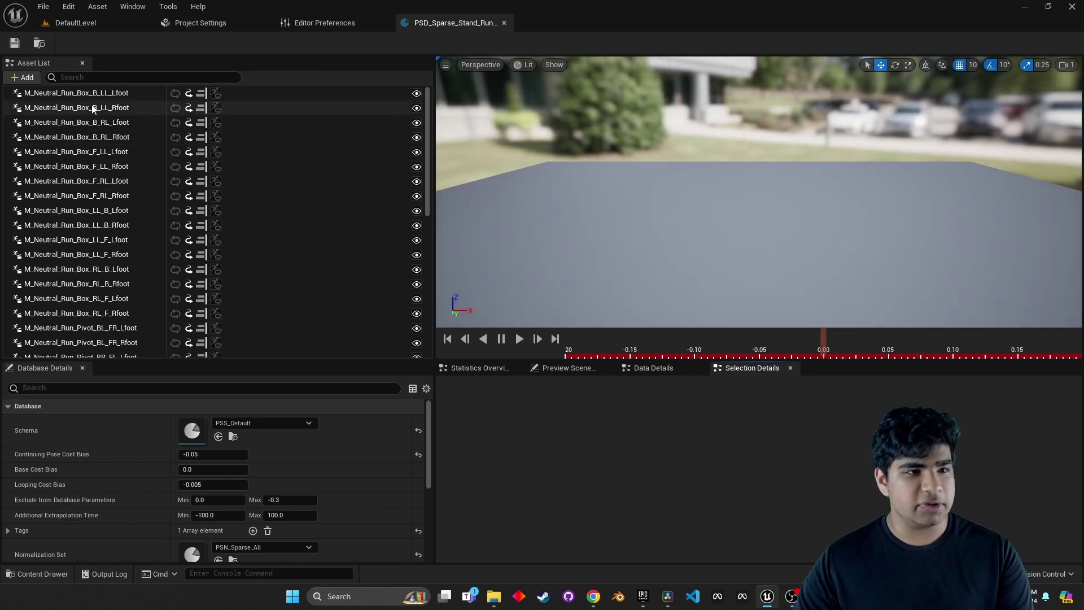
click(140, 123)
scroll(138, 129, down, 7)
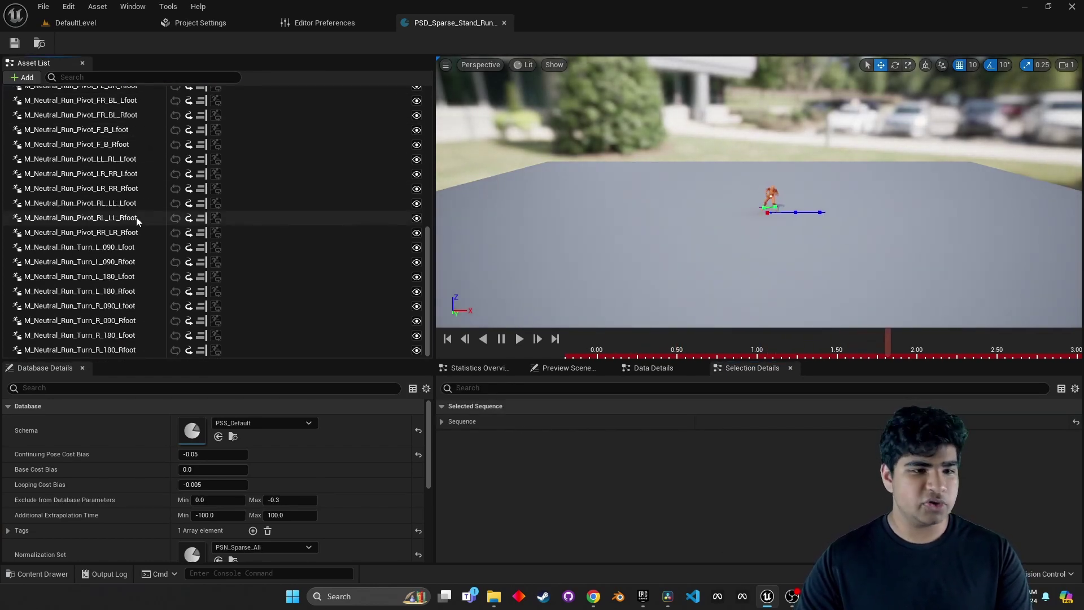
shift+click(143, 344)
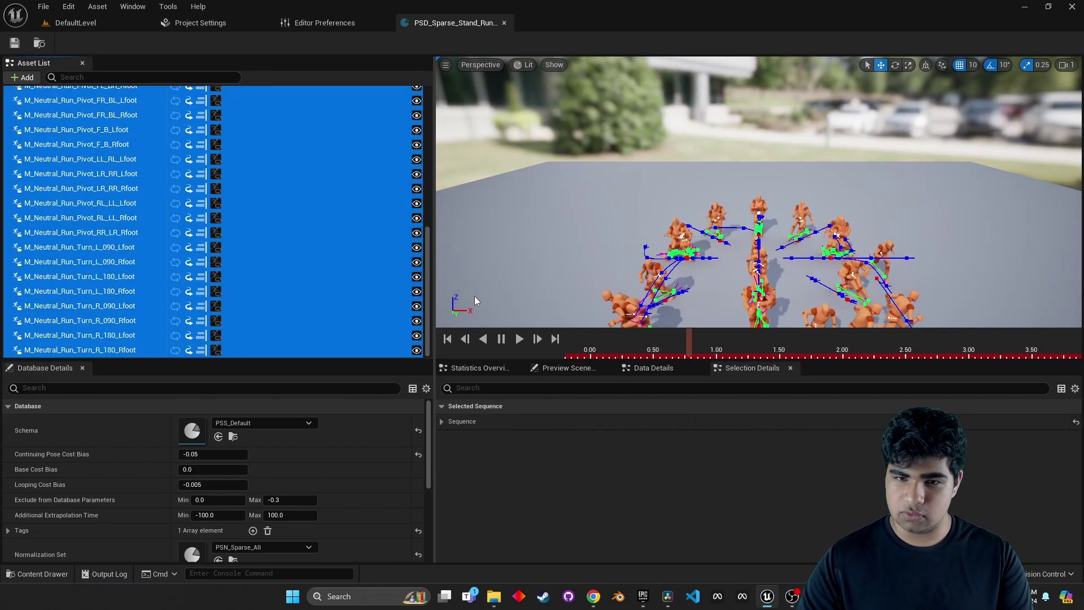
right_drag(608, 223, 609, 259)
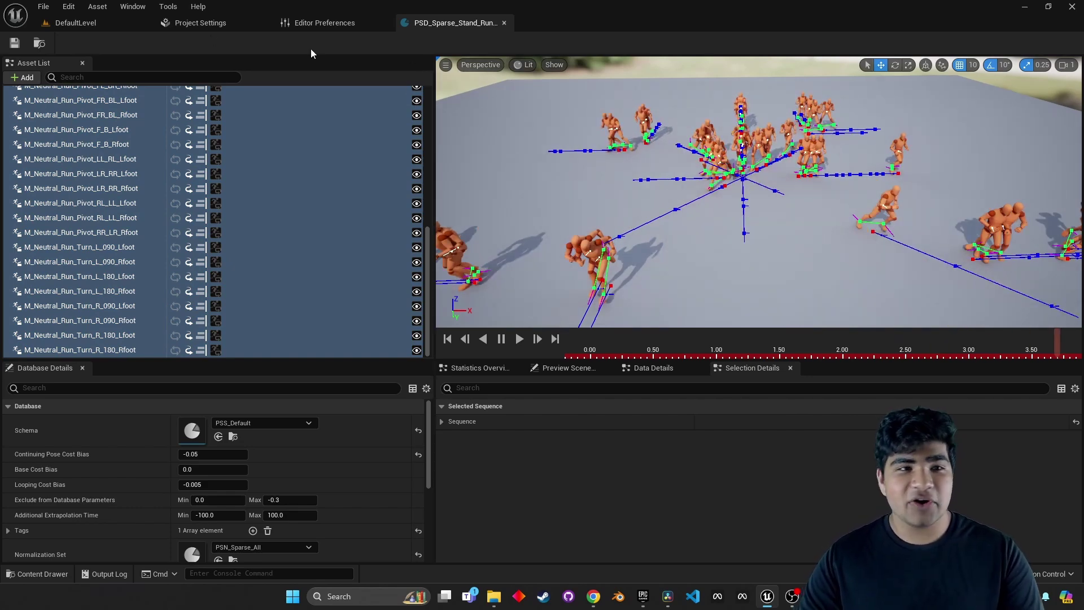
Open a PSD_Dense_Stand_Idle database from the filtered content and preview all its M_Neutral_Jump heavy landing animations together.
click(124, 31)
key(ctrl+space)
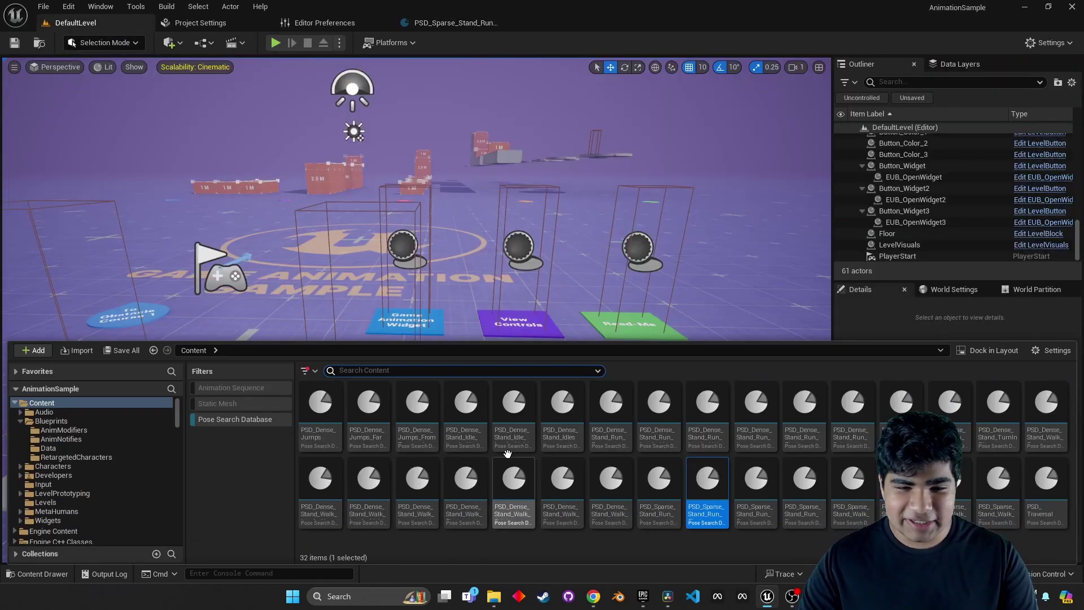
double_click(524, 439)
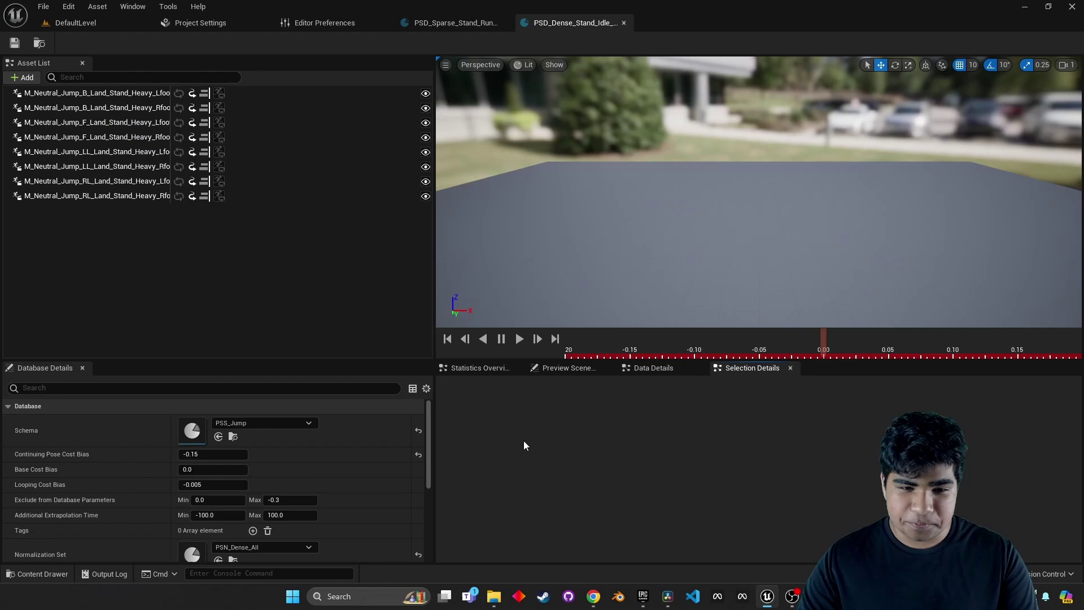
click(142, 93)
shift+click(136, 195)
right_drag(777, 257, 678, 277)
key(w)
key(w)
key(s)
key(s)
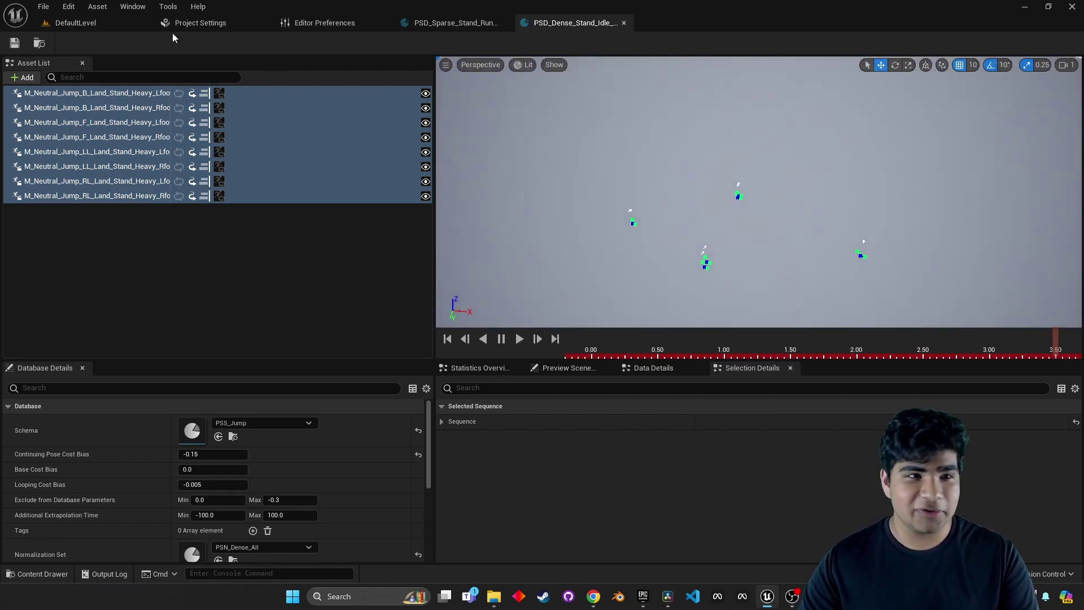
Open a PSD_Dense_Stand_Run database and select its animations from M_Neutral_Run_Box_B_LL_Rfoot through M_Neutral_Run_Turn_R_180_Rfoot.
click(103, 27)
key(ctrl+space)
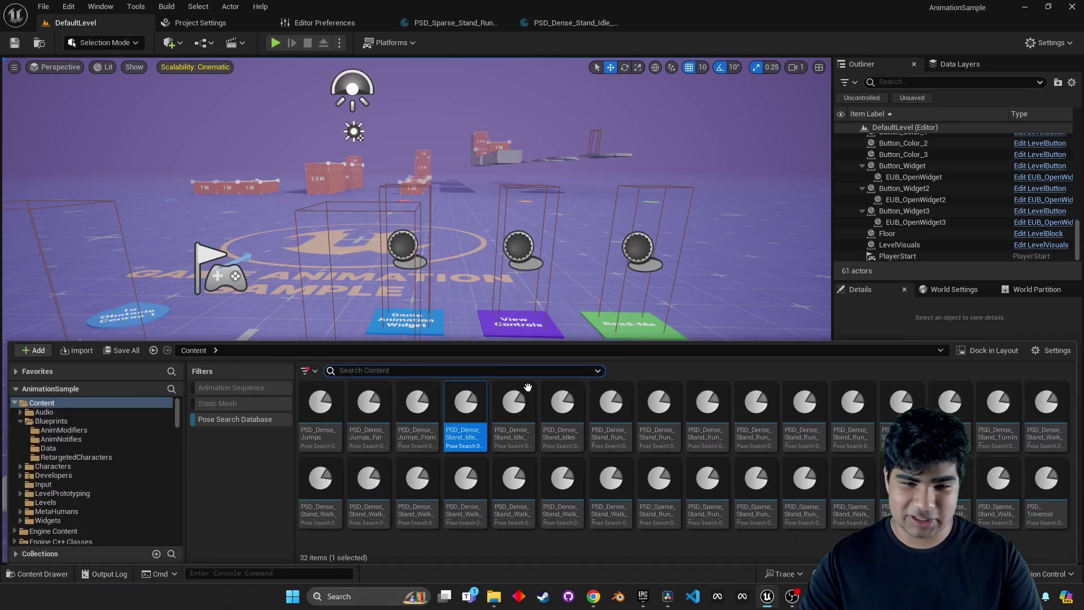
double_click(805, 409)
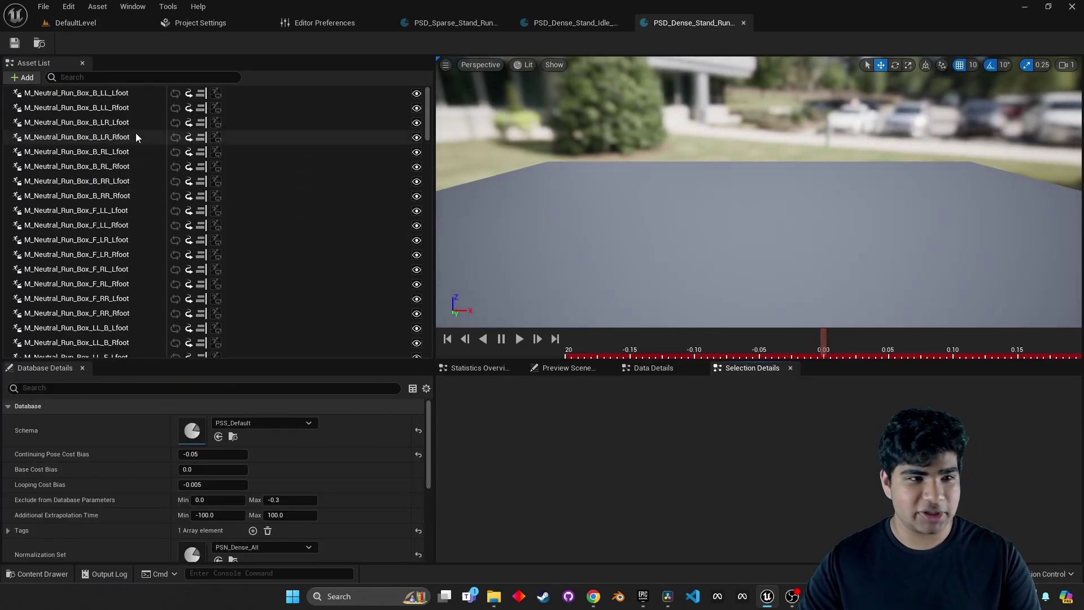
click(128, 111)
scroll(128, 113, down, 9)
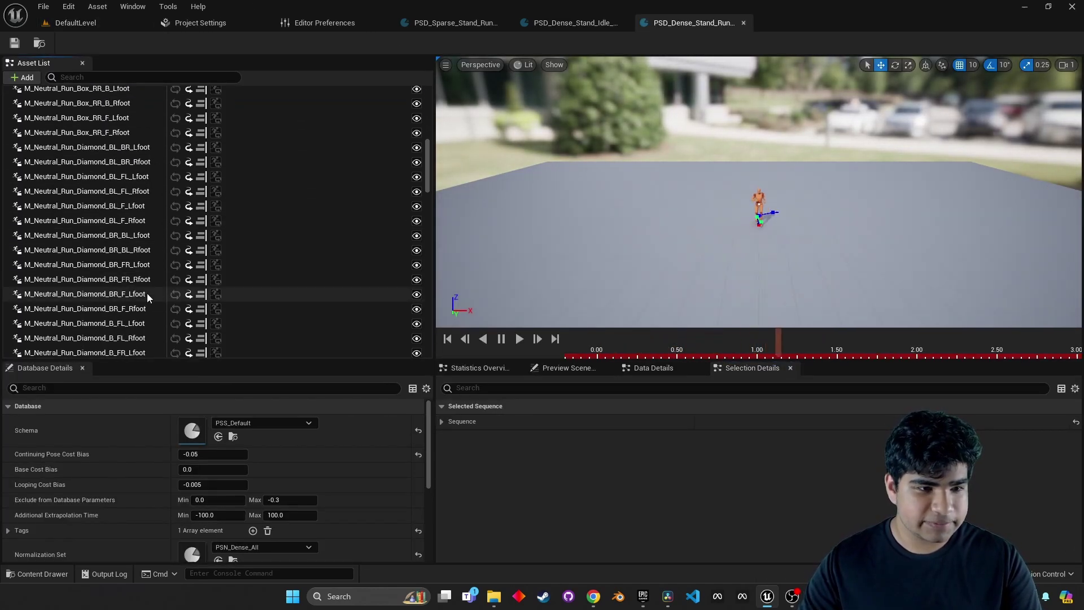
scroll(147, 291, down, 15)
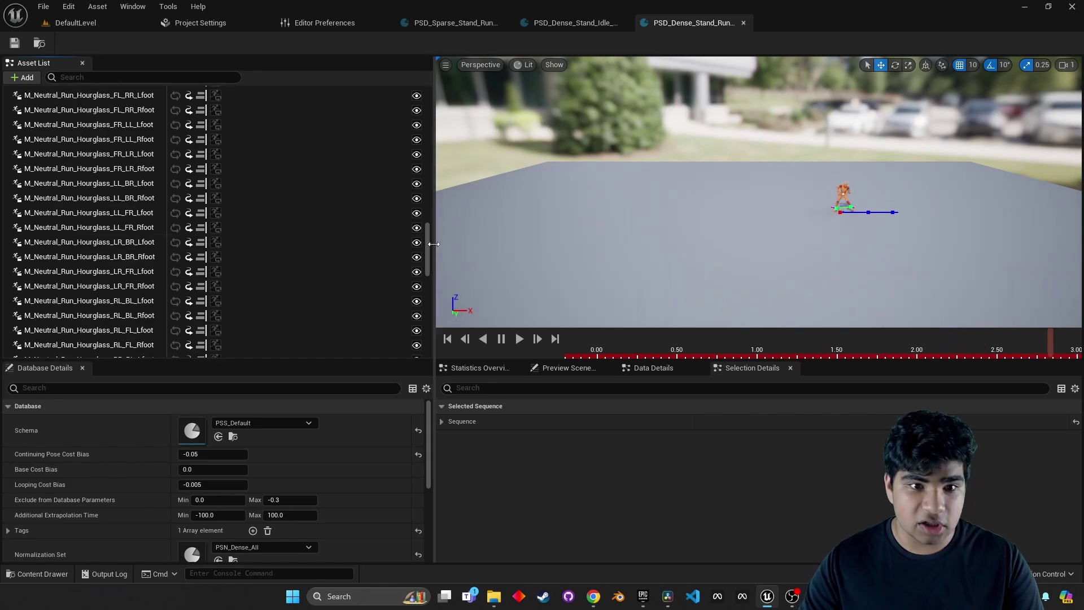
drag(427, 253, 429, 411)
shift+click(158, 354)
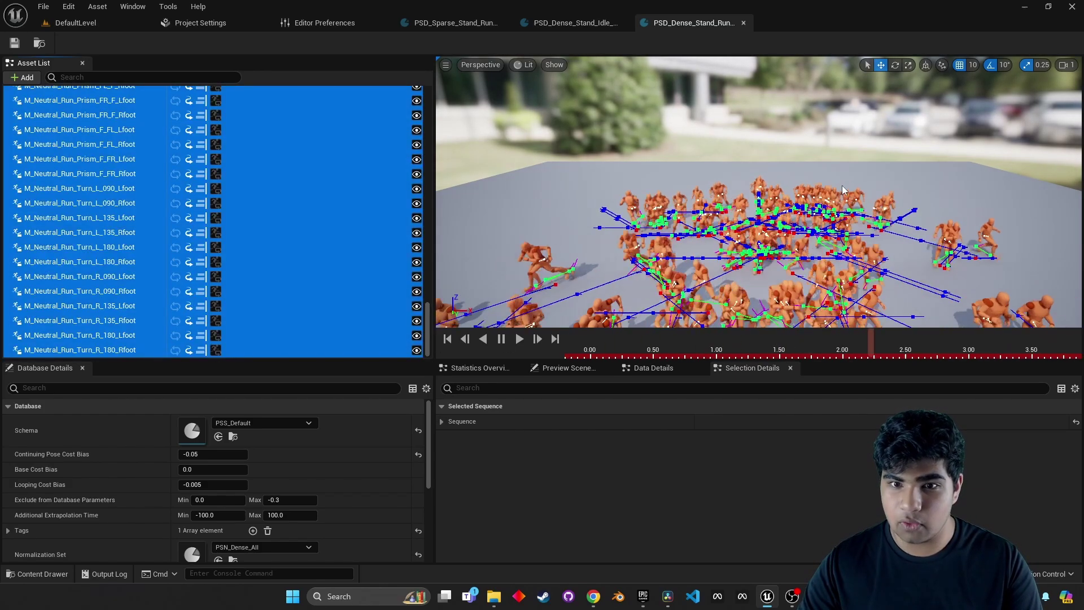
Examine the dense run animations and their trajectories up close in the preview.
right_drag(841, 186, 821, 227)
key(w)
key(e)
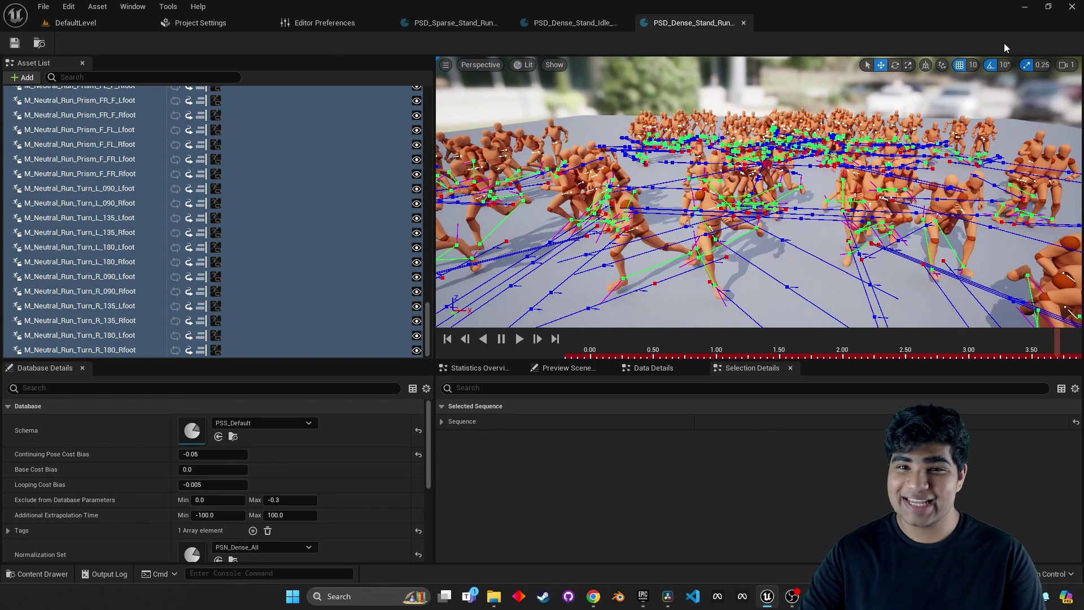
right_drag(763, 206, 753, 242)
Return to DefaultLevel and start a new play session.
click(99, 27)
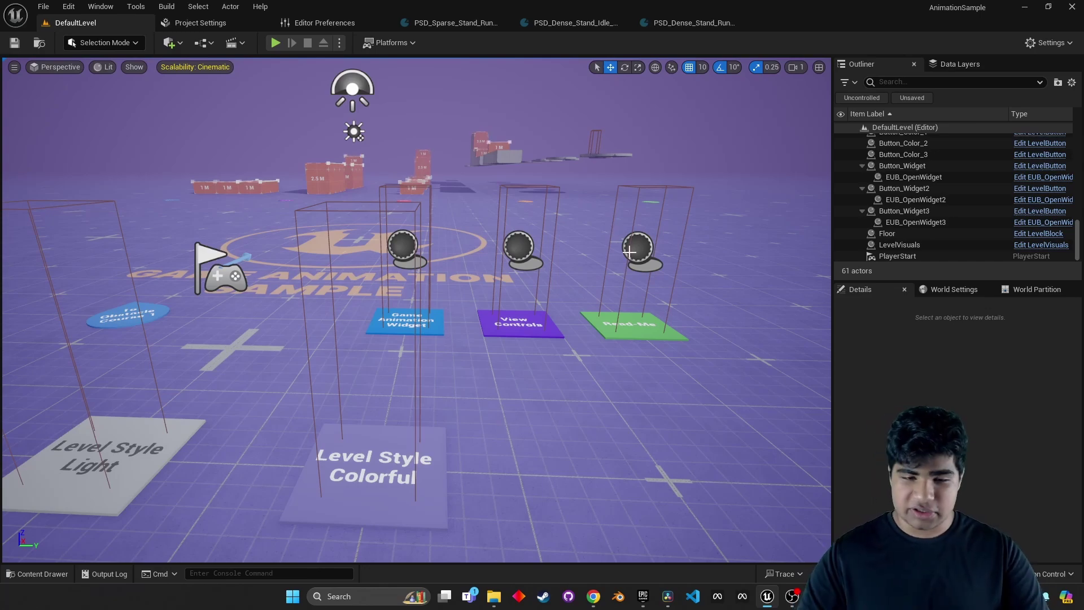
key(ctrl+space)
click(371, 214)
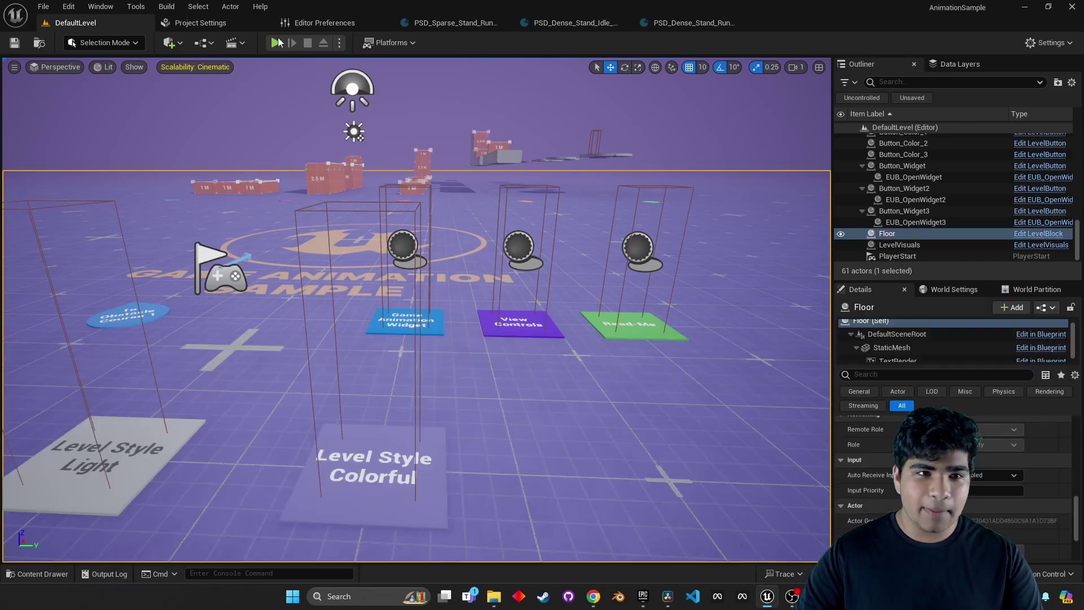
click(276, 42)
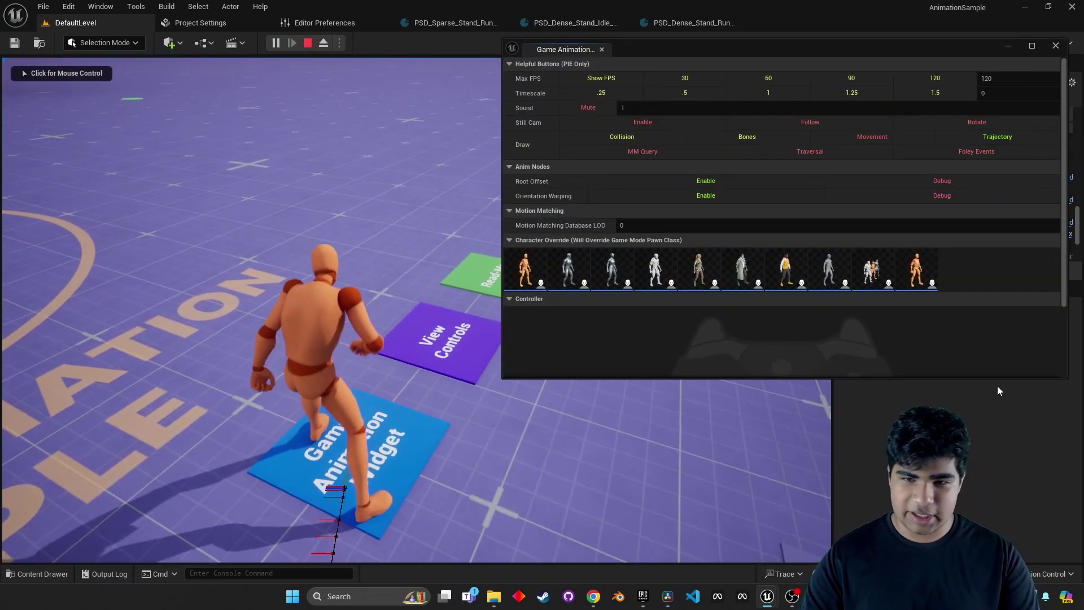
Override the character with the yellow-vested Metahuman, close the Game Animation Widget and run onto the floor logo.
click(786, 270)
click(601, 49)
click(578, 119)
key(w)
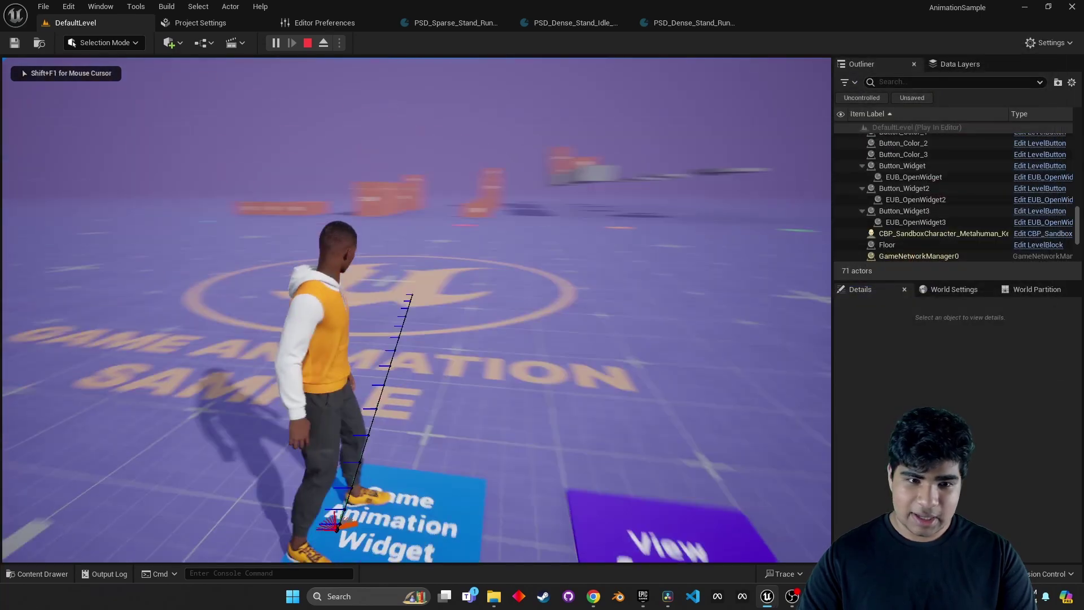
key(w)
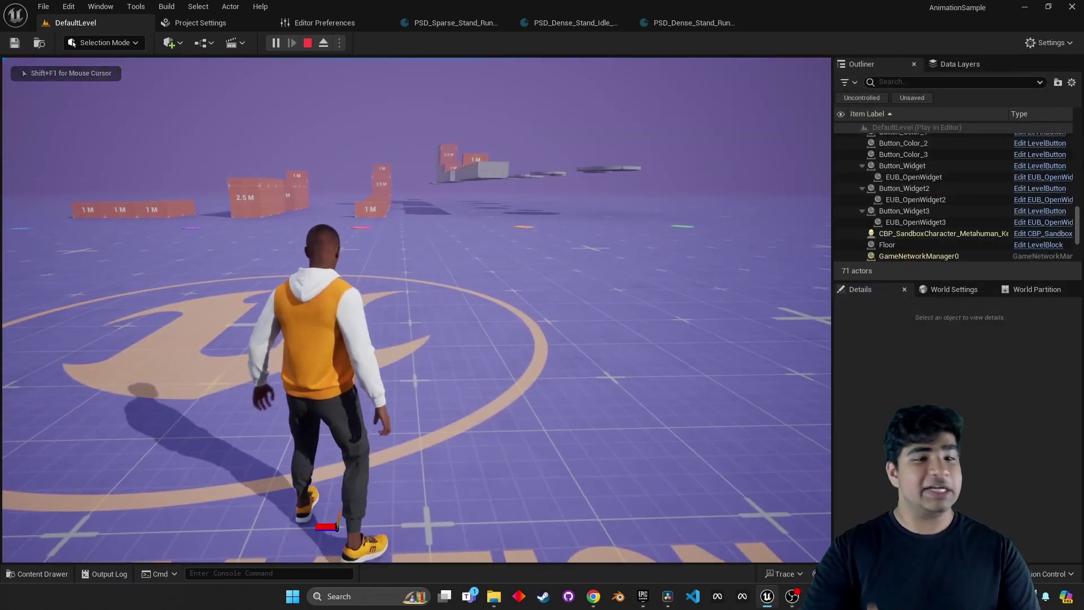